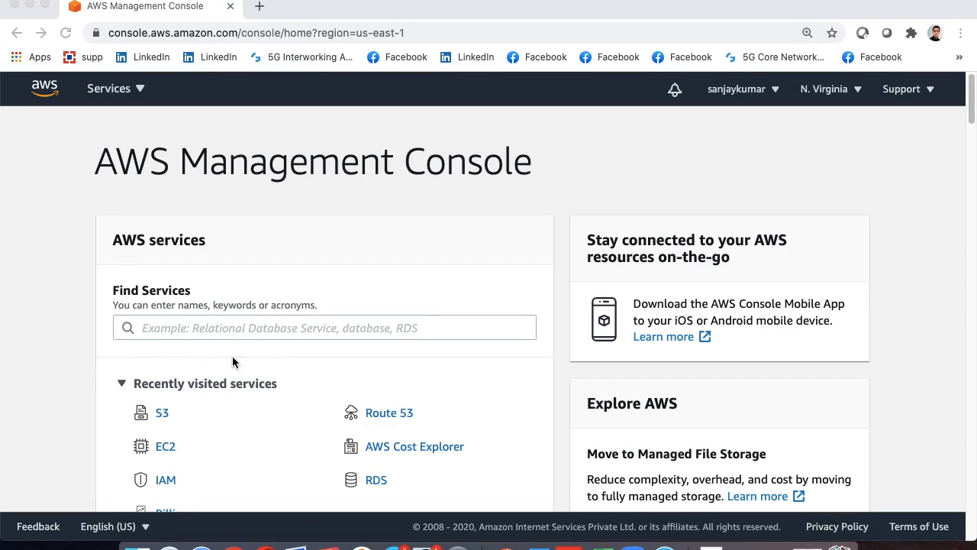
click(186, 328)
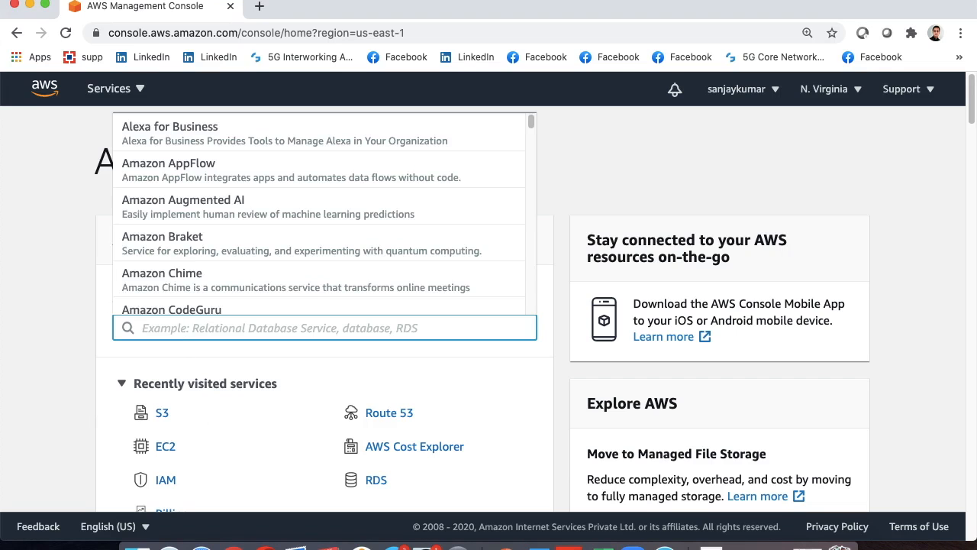
text(S3)
click(61, 316)
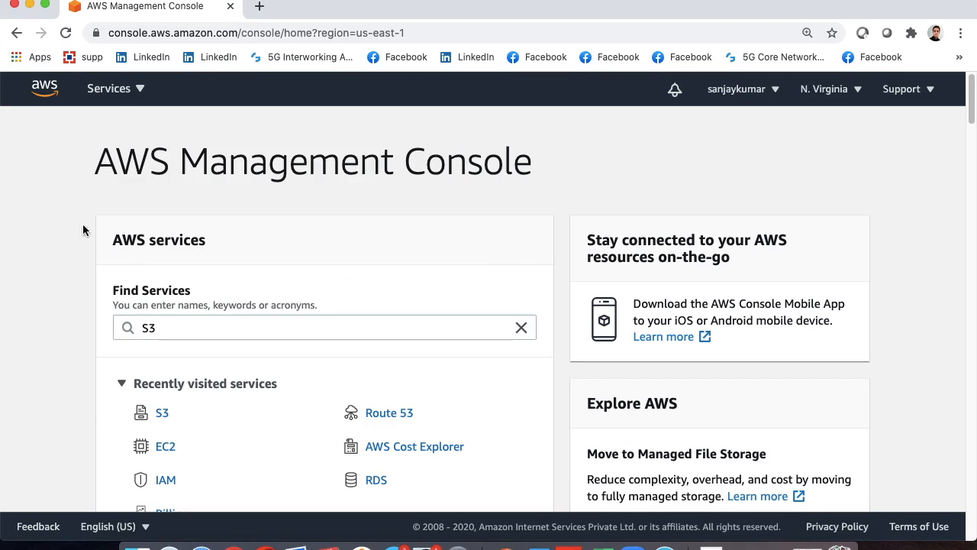
Step: Open the S3 storage service and start creating a new bucket
click(115, 92)
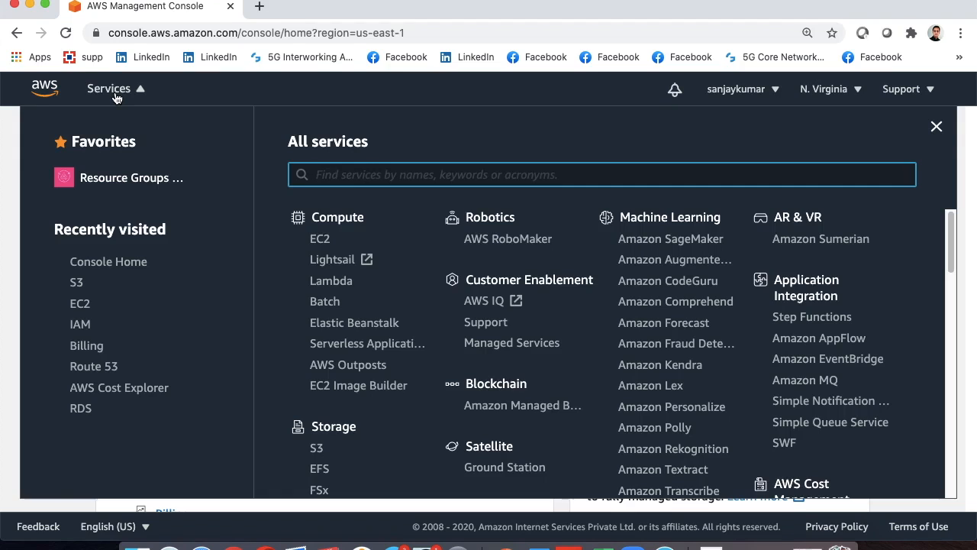
click(315, 451)
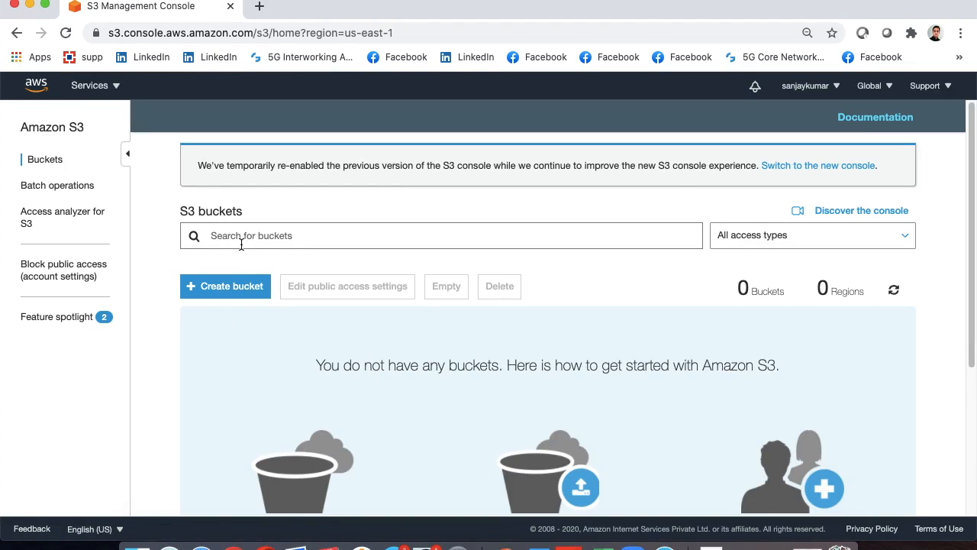
click(228, 289)
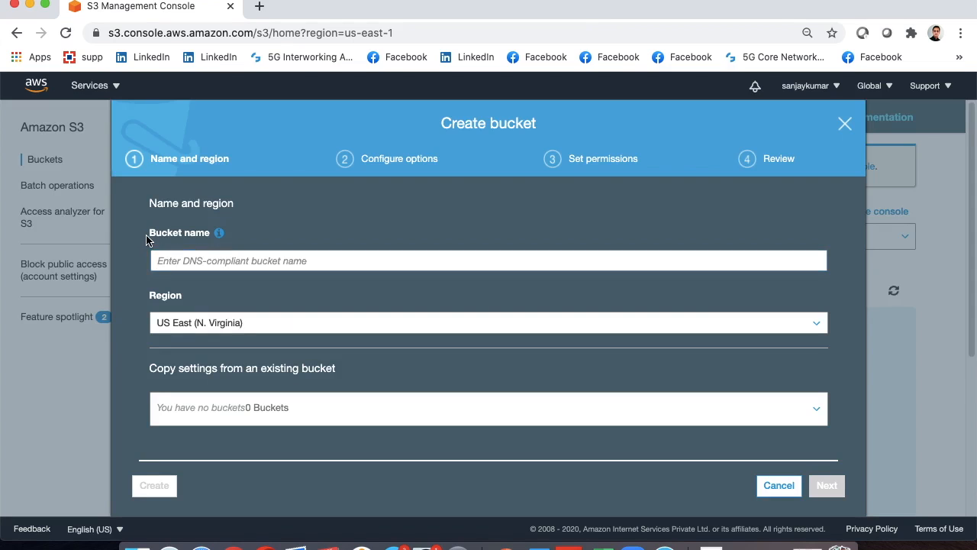
Step: Enter ctg-123 as the name of the new bucket
drag(148, 239, 235, 239)
click(227, 261)
text(ctg)
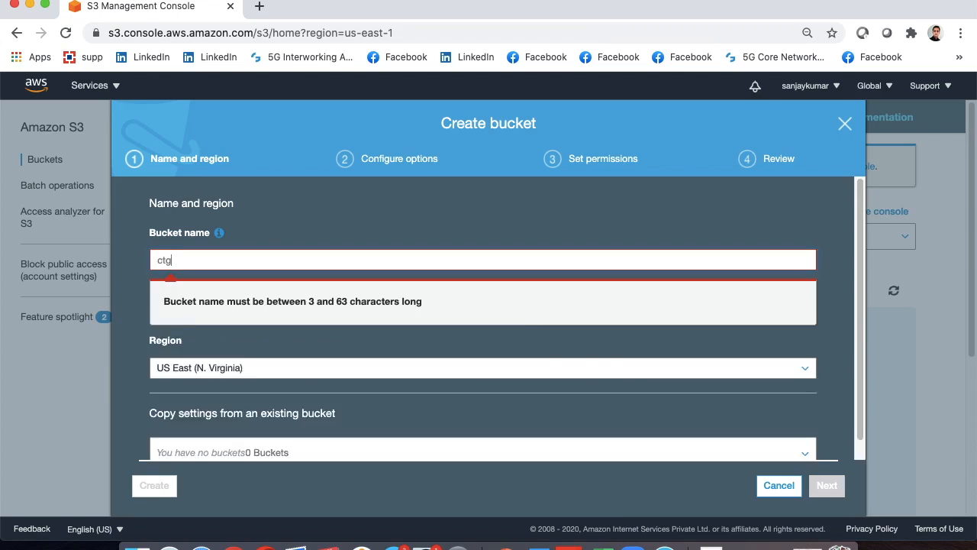
text(-123)
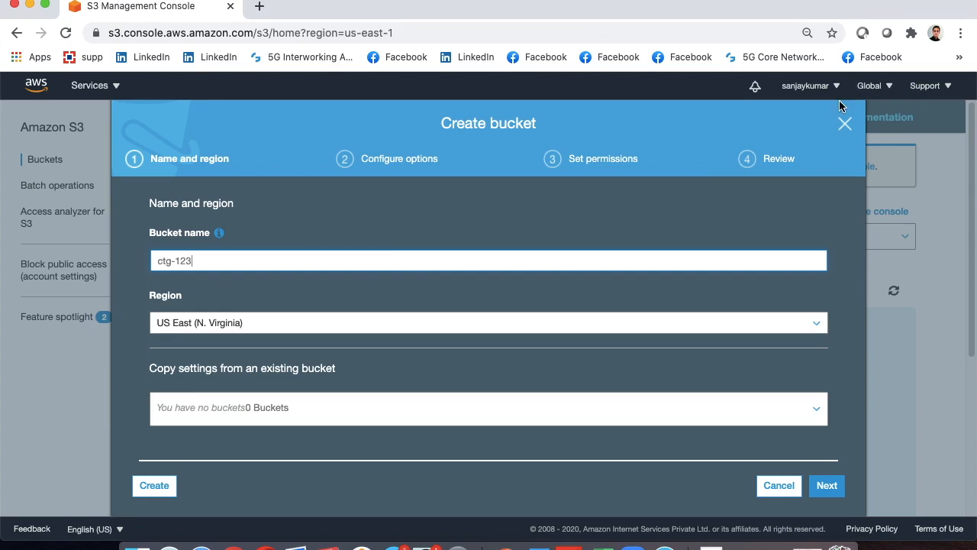
Step: Switch the bucket's region to Asia Pacific (Mumbai) and back to US East (N. Virginia)
click(219, 327)
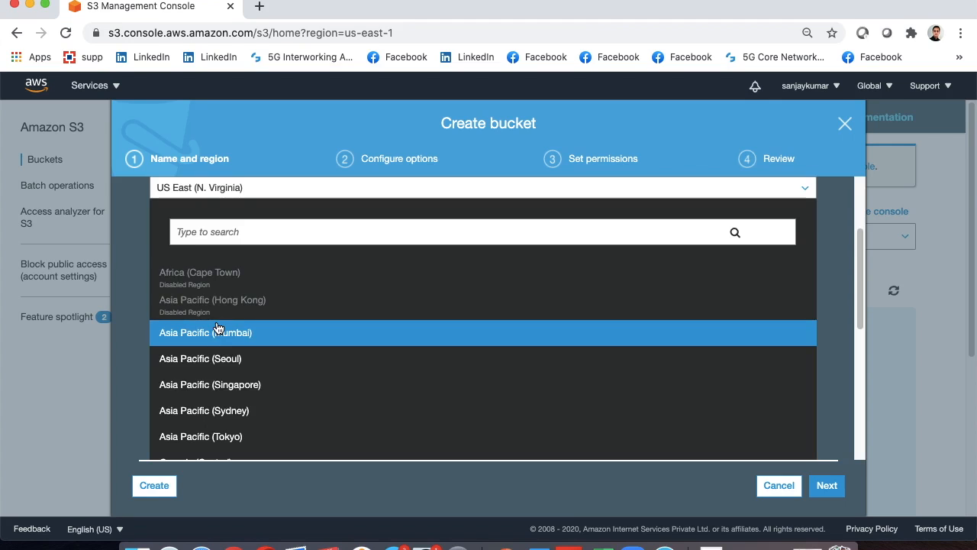
click(223, 330)
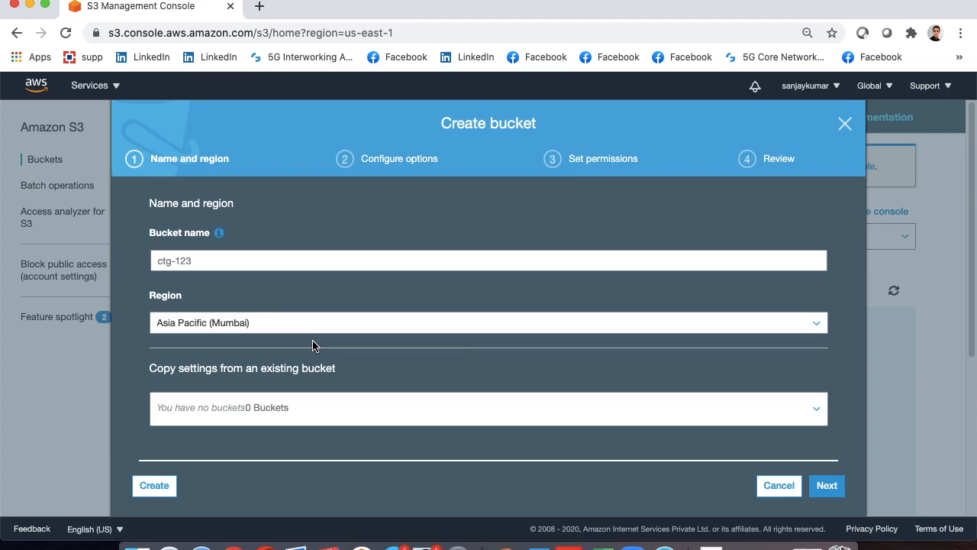
click(280, 324)
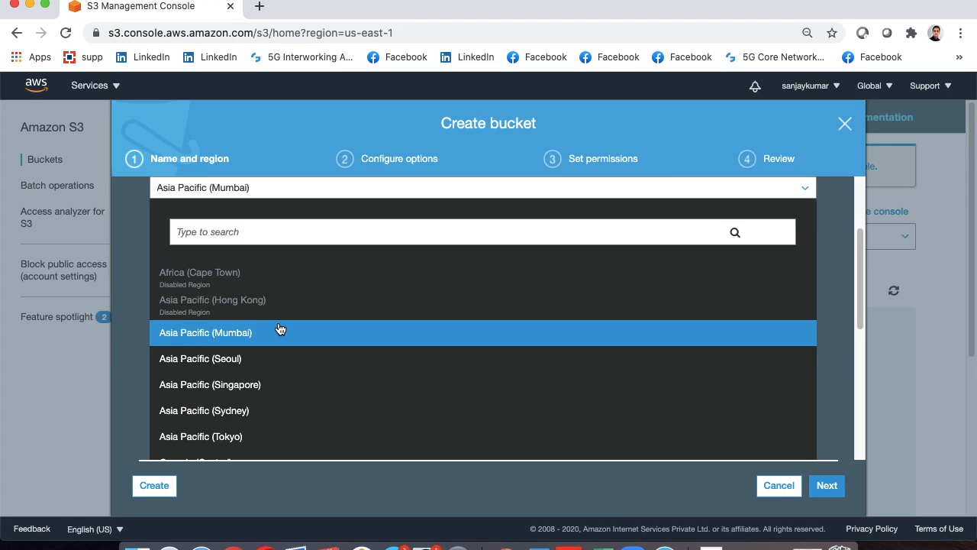
scroll(264, 381, up, 3)
scroll(264, 381, down, 1)
scroll(261, 381, down, 10)
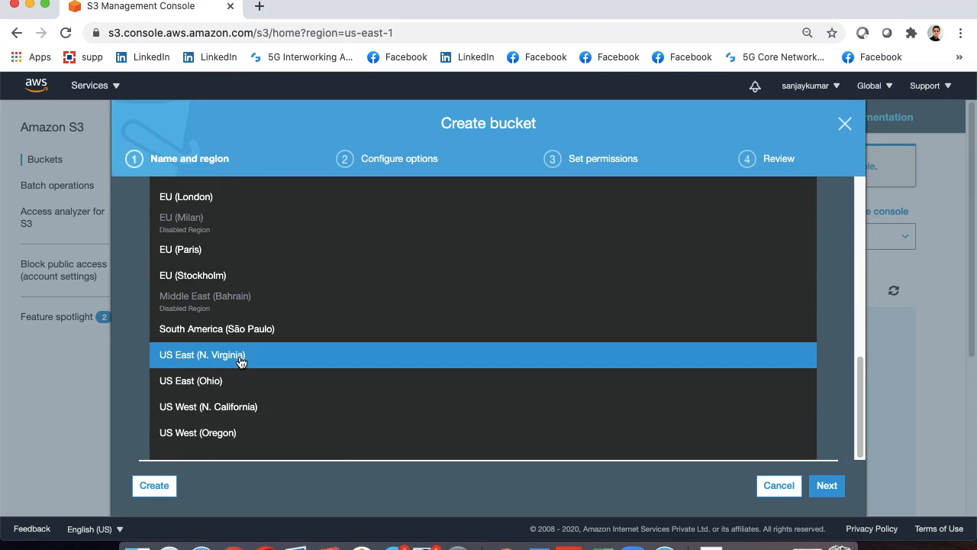
click(230, 357)
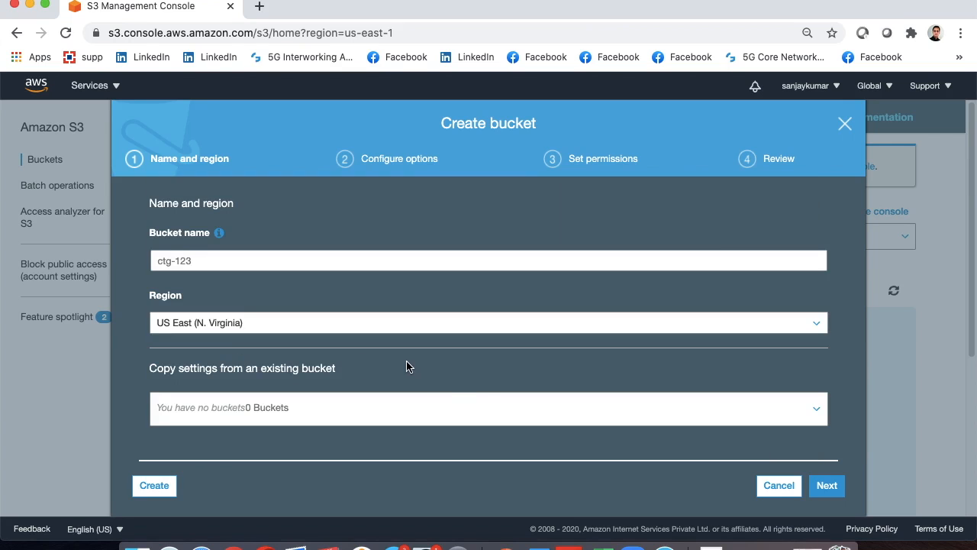
Step: Proceed to the bucket's configuration options, look through them, and continue to permissions with every option left at its default
click(824, 486)
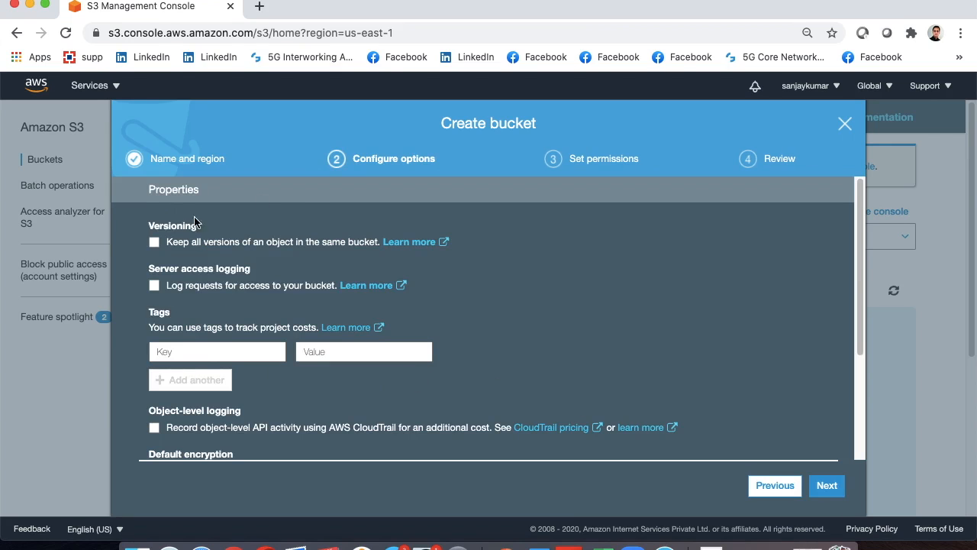
scroll(493, 368, down, 3)
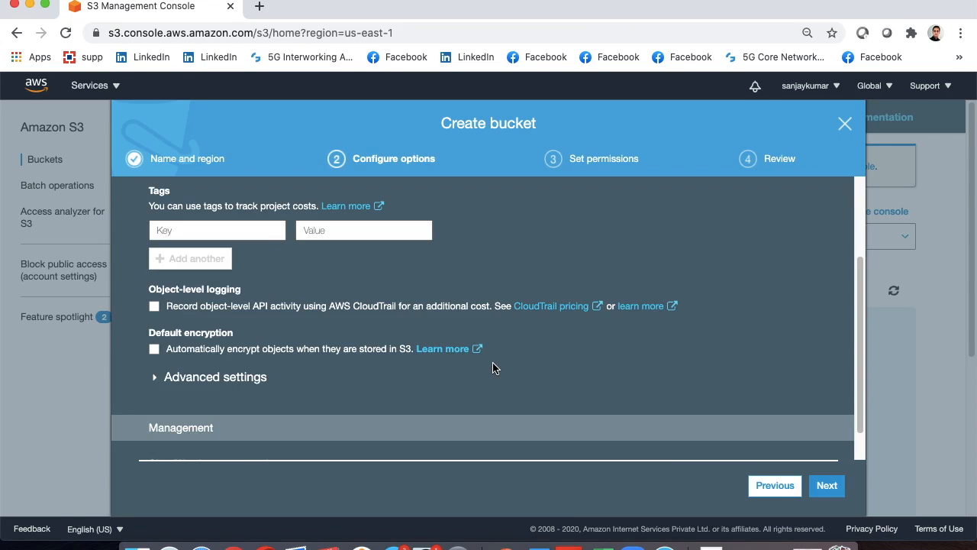
scroll(493, 368, up, 3)
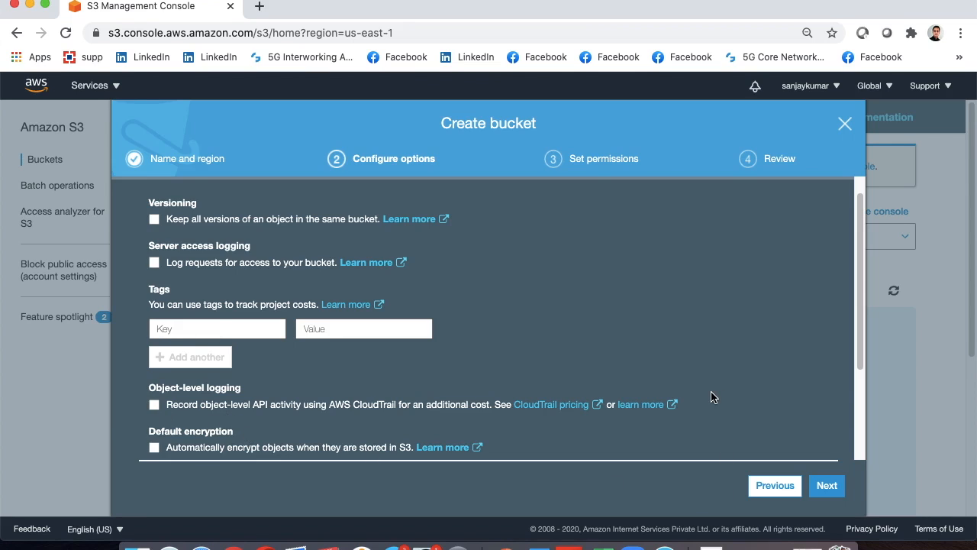
scroll(712, 397, down, 4)
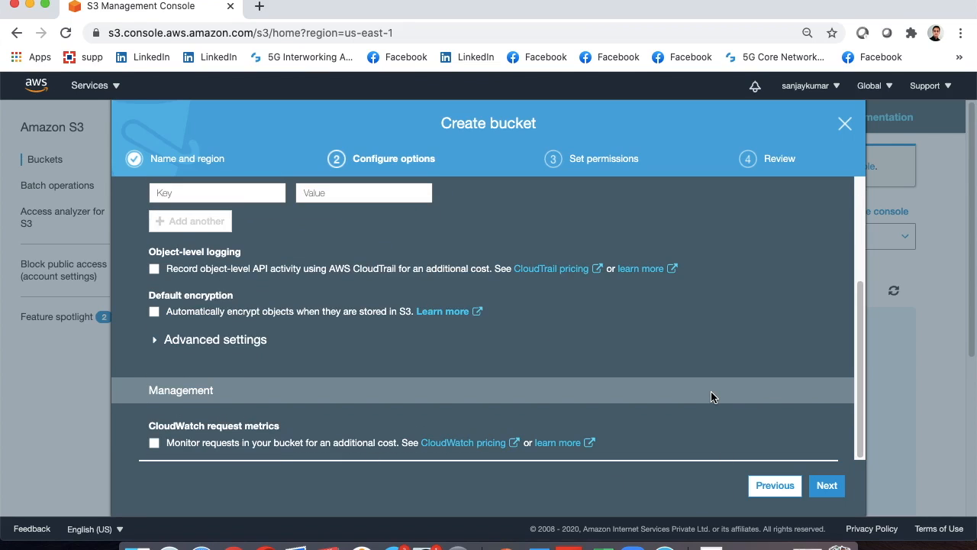
click(825, 485)
Step: Turn off Block all public access, look over the individual access settings, and turn the block back on
scroll(445, 311, up, 5)
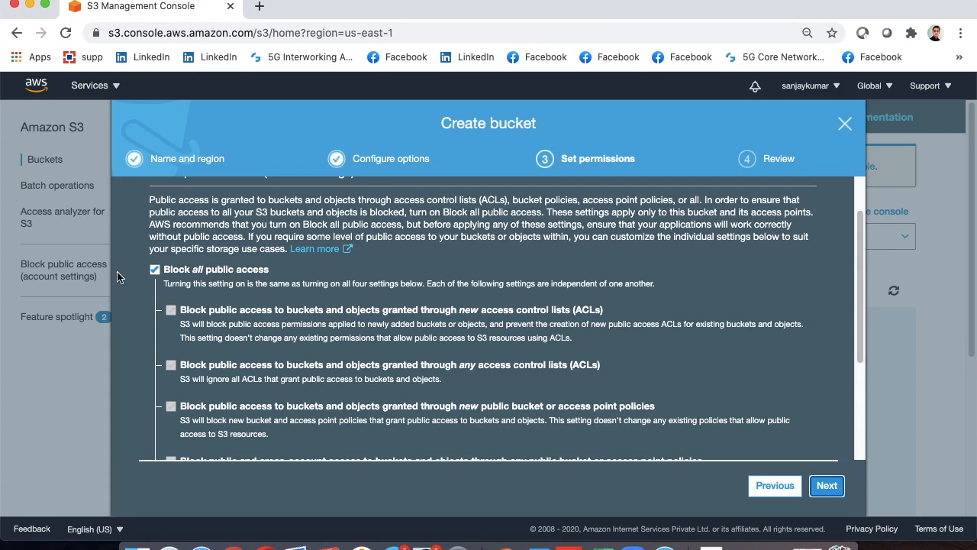
click(155, 269)
scroll(157, 277, down, 2)
scroll(381, 314, up, 3)
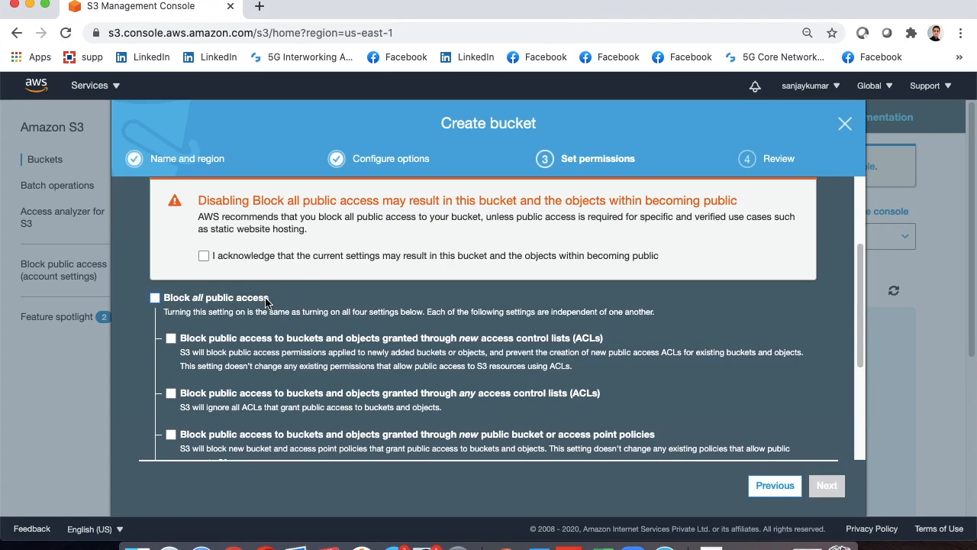
scroll(654, 370, down, 5)
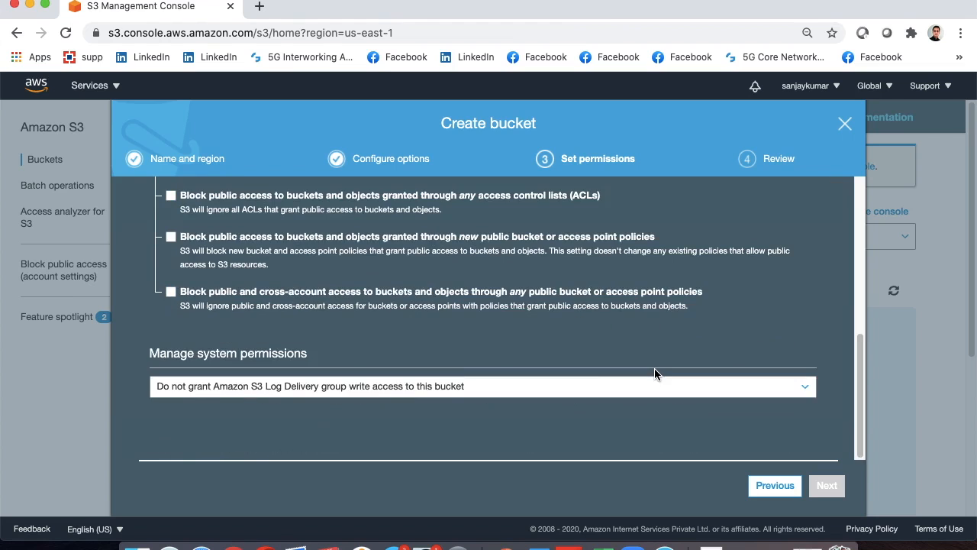
scroll(614, 383, up, 2)
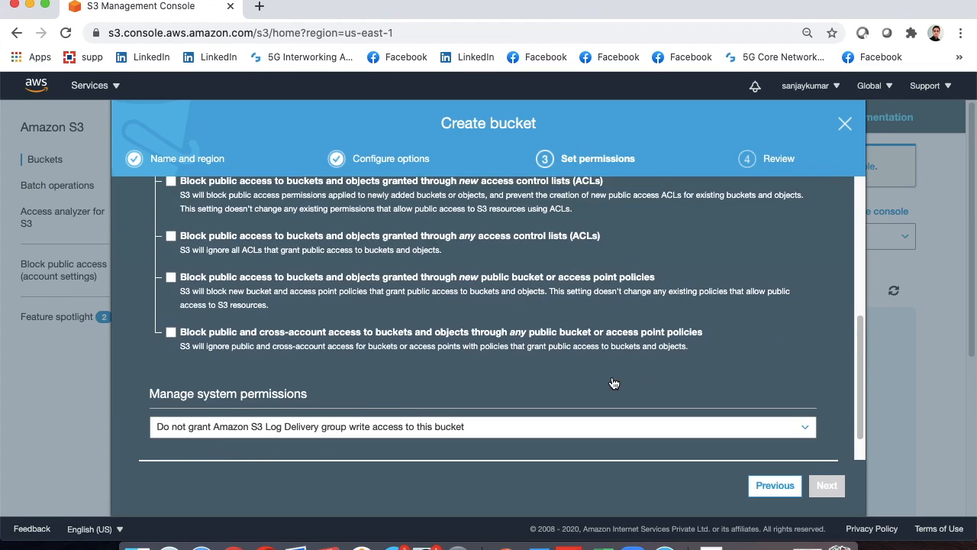
scroll(235, 292, up, 1)
scroll(182, 239, up, 5)
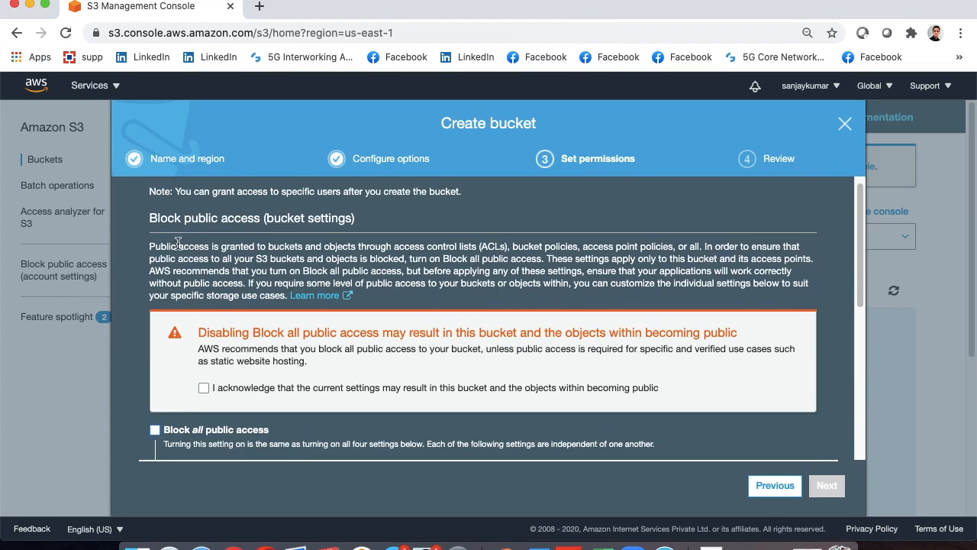
click(152, 433)
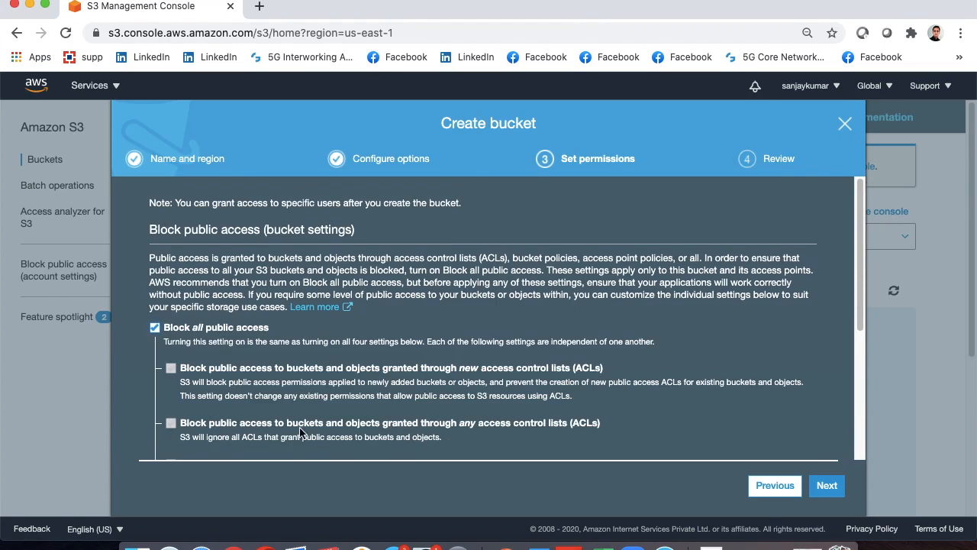
Step: Proceed to the review with all public access blocked, check the summary, and try to create the bucket ctg-123
scroll(489, 401, down, 3)
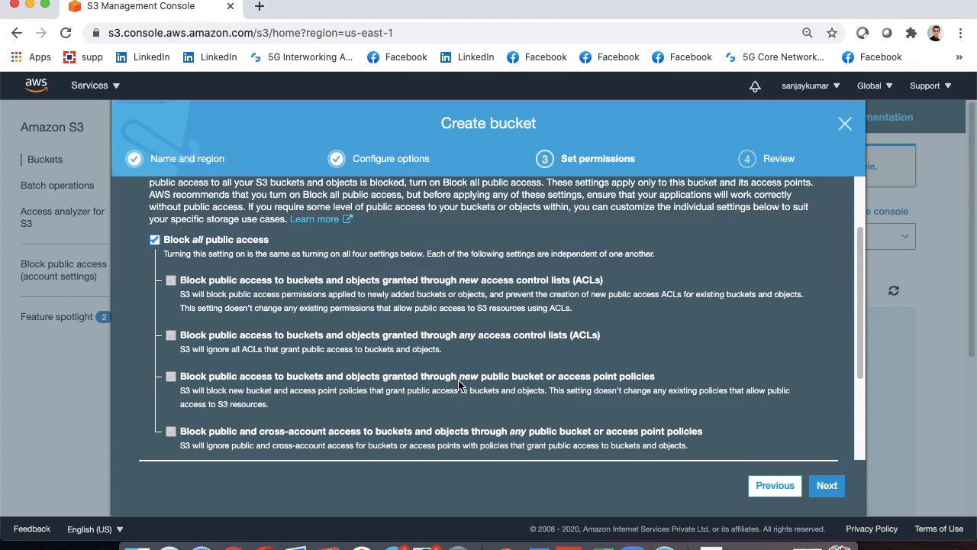
click(821, 485)
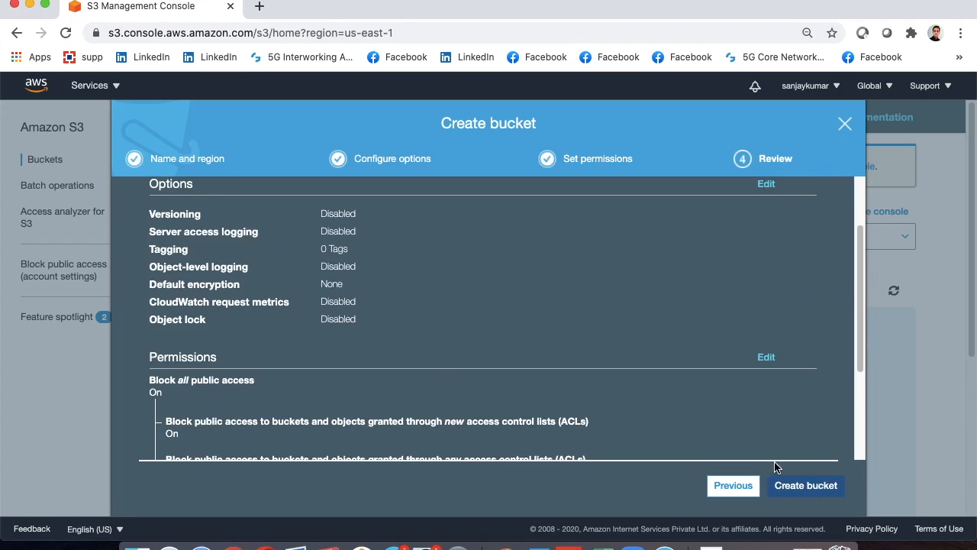
scroll(382, 346, down, 3)
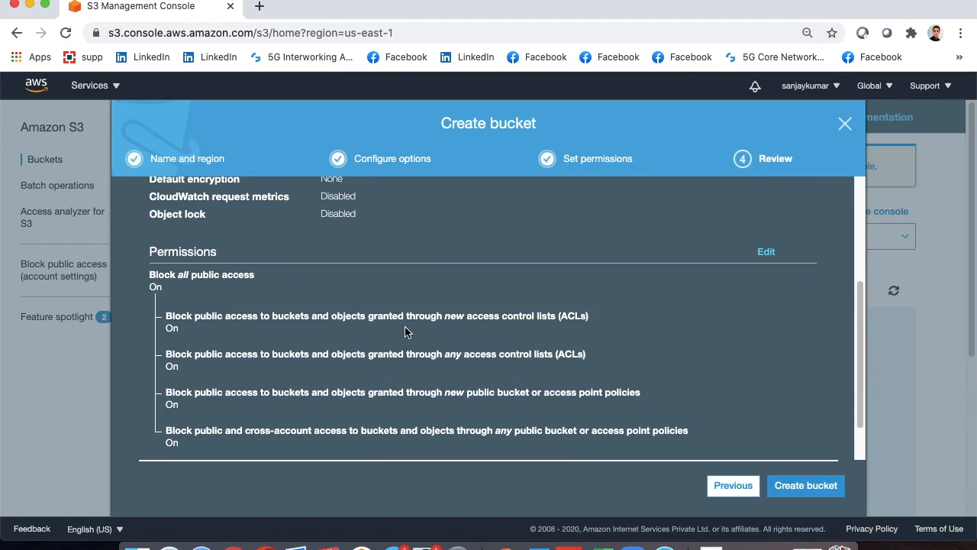
scroll(405, 331, down, 2)
scroll(405, 329, up, 5)
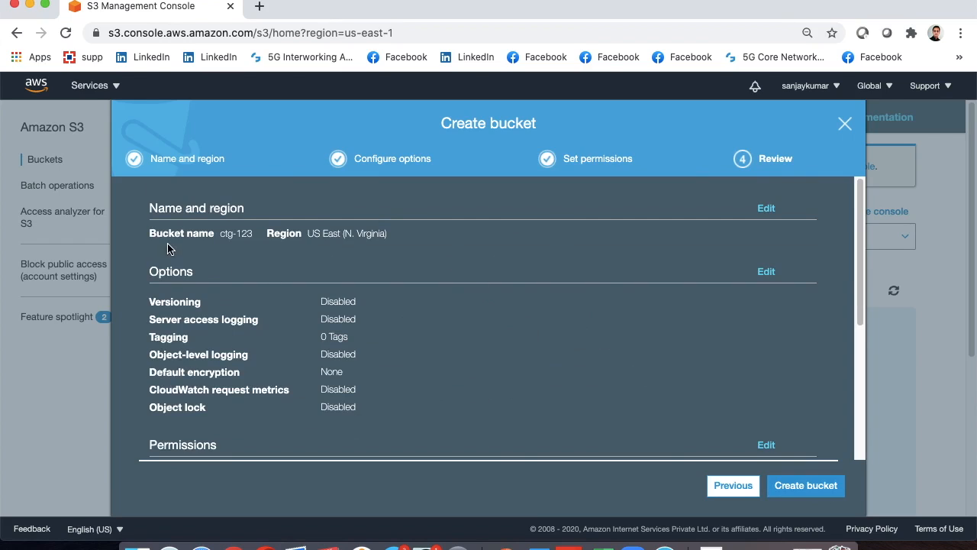
drag(149, 233, 268, 240)
click(269, 240)
scroll(473, 329, down, 1)
scroll(473, 329, down, 3)
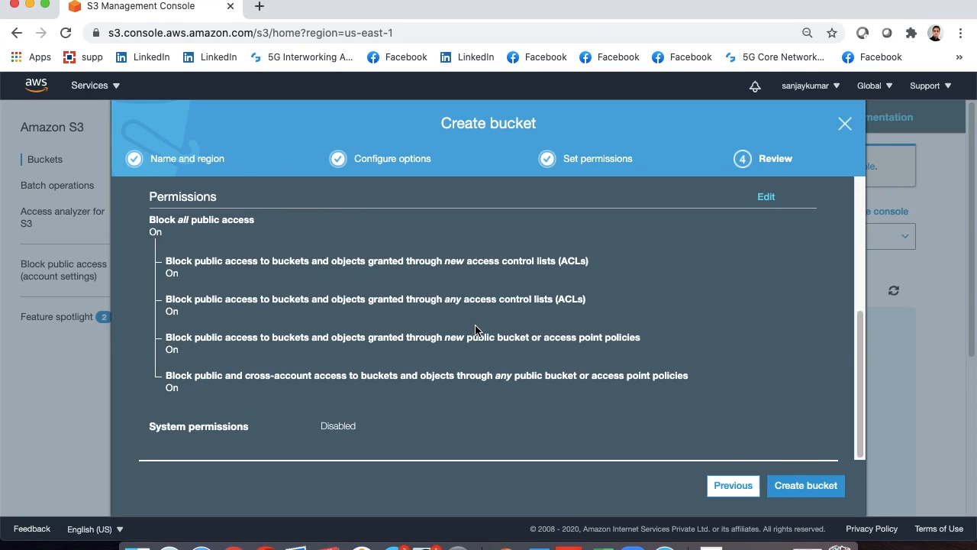
click(806, 487)
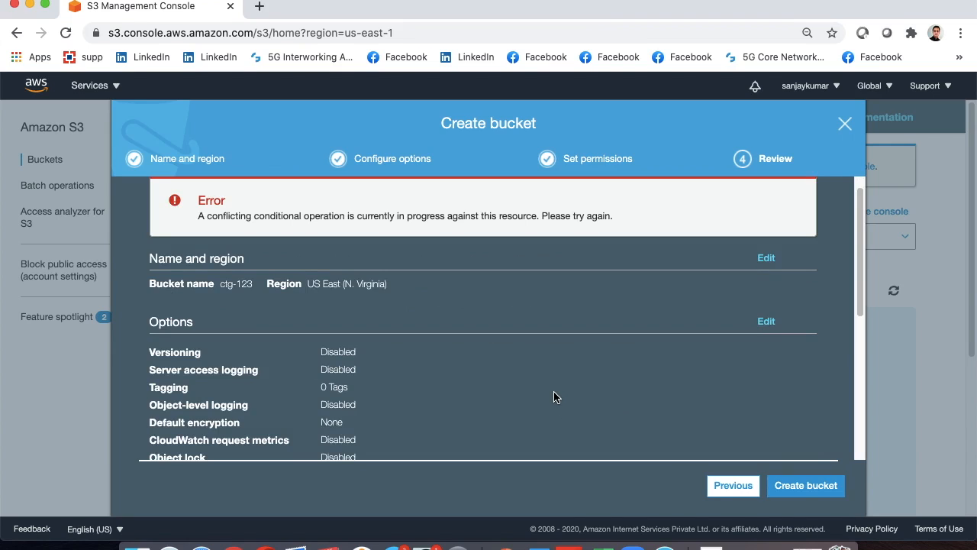
Step: Return to the bucket's name and region settings and change the bucket name to ctg-1234
click(735, 490)
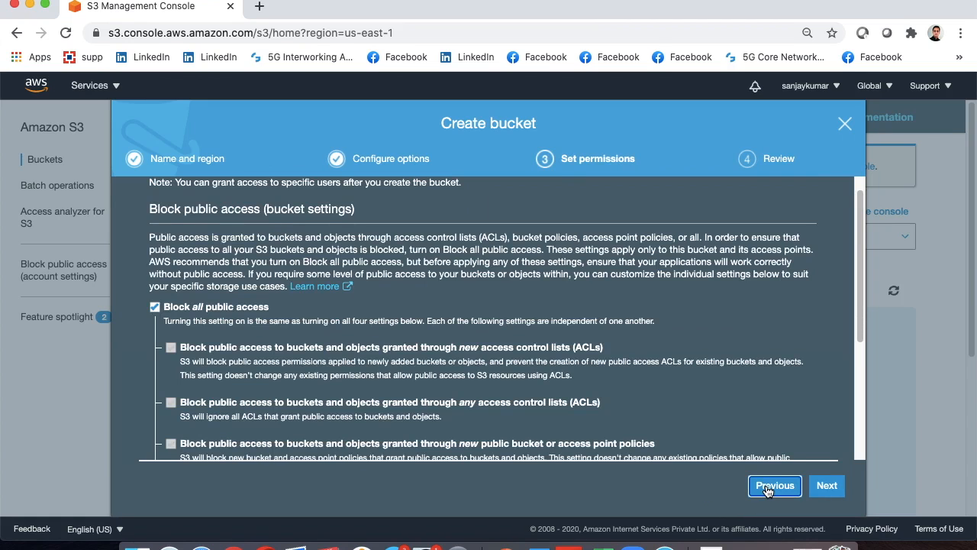
click(768, 491)
click(768, 491)
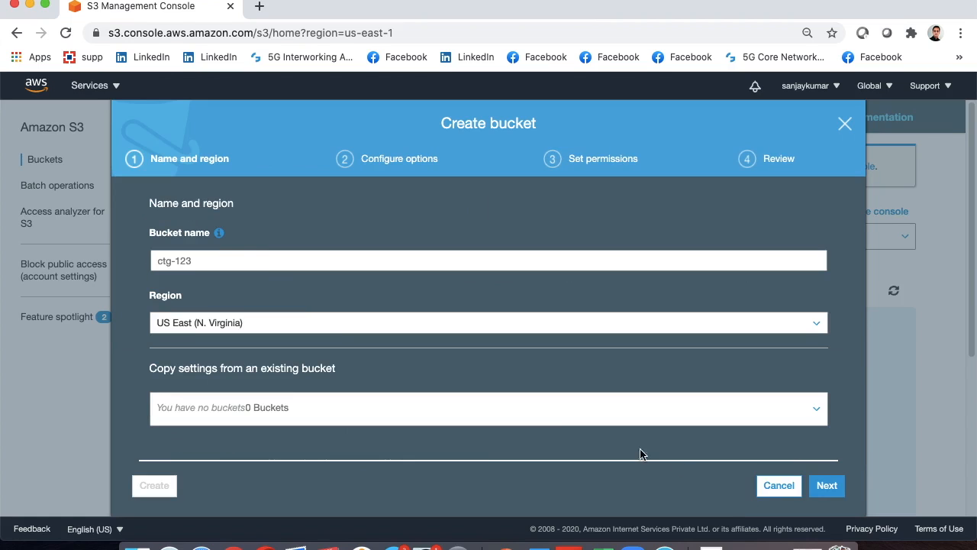
click(239, 261)
text(4)
Step: Create the bucket ctg-1234 with default options and all public access blocked, and open it from the bucket list
click(836, 491)
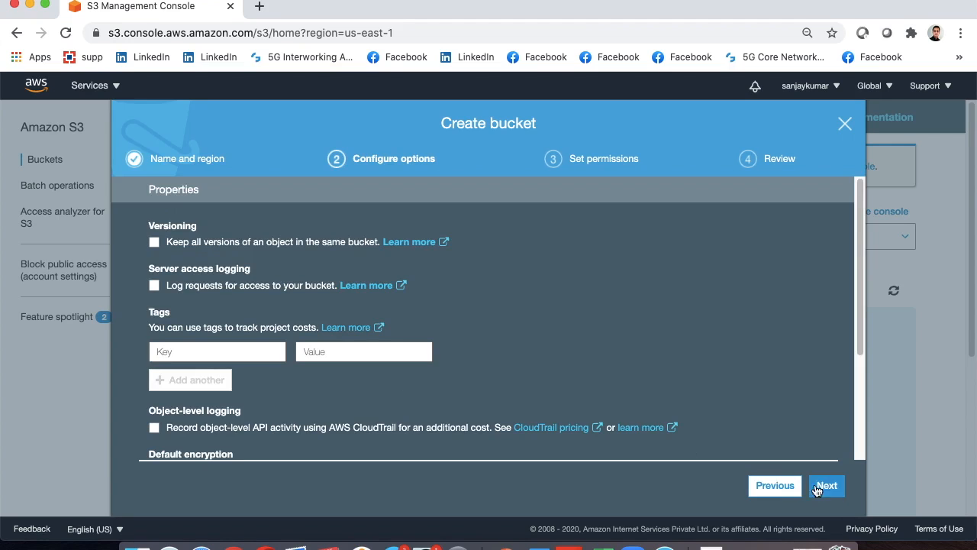
click(825, 488)
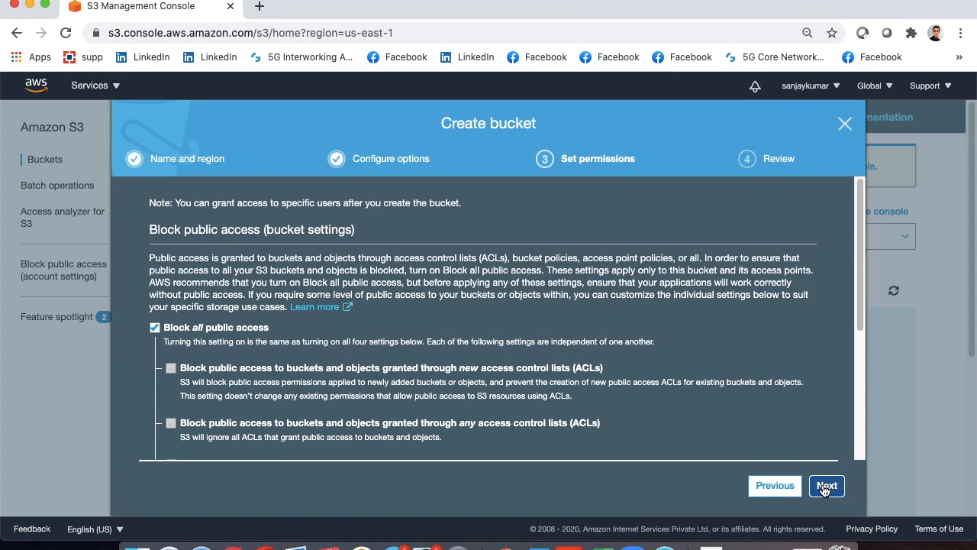
click(825, 489)
scroll(744, 438, down, 5)
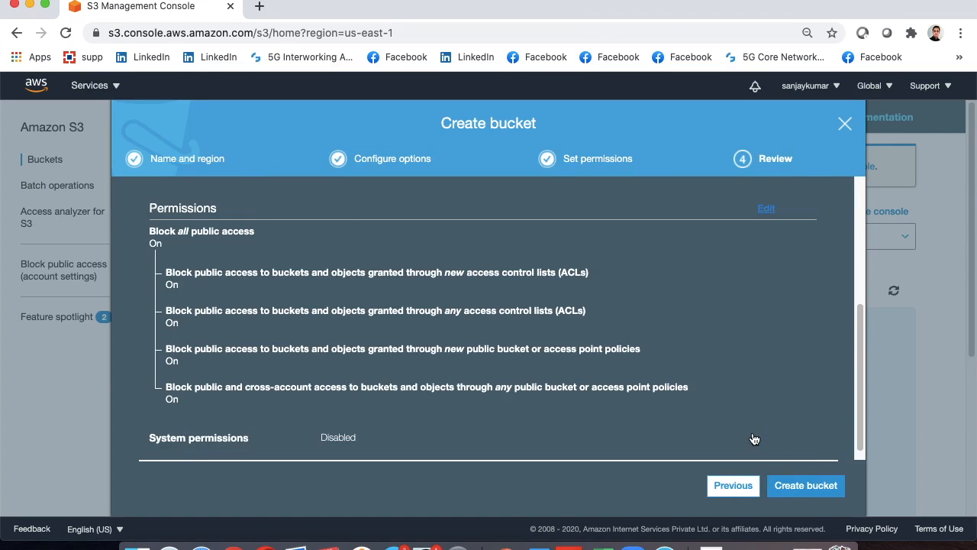
click(786, 491)
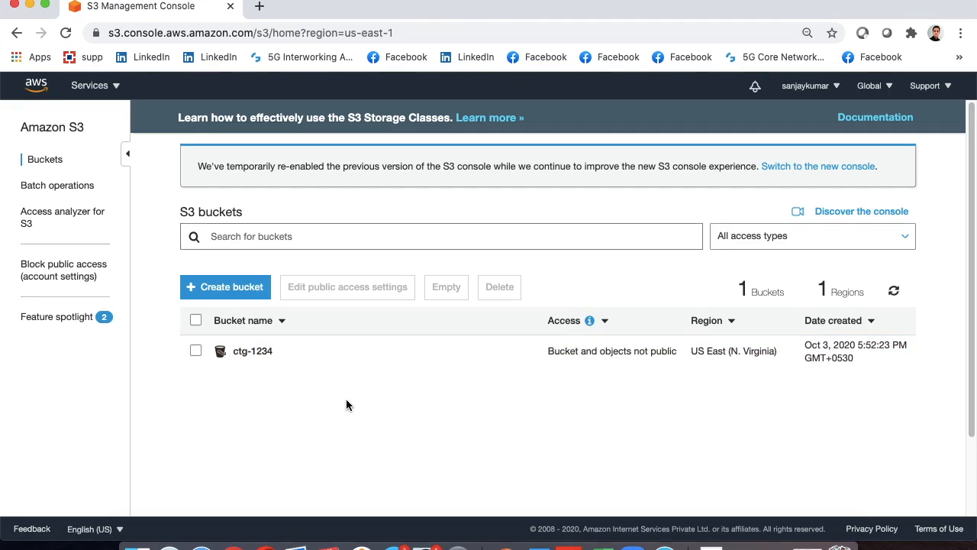
click(249, 355)
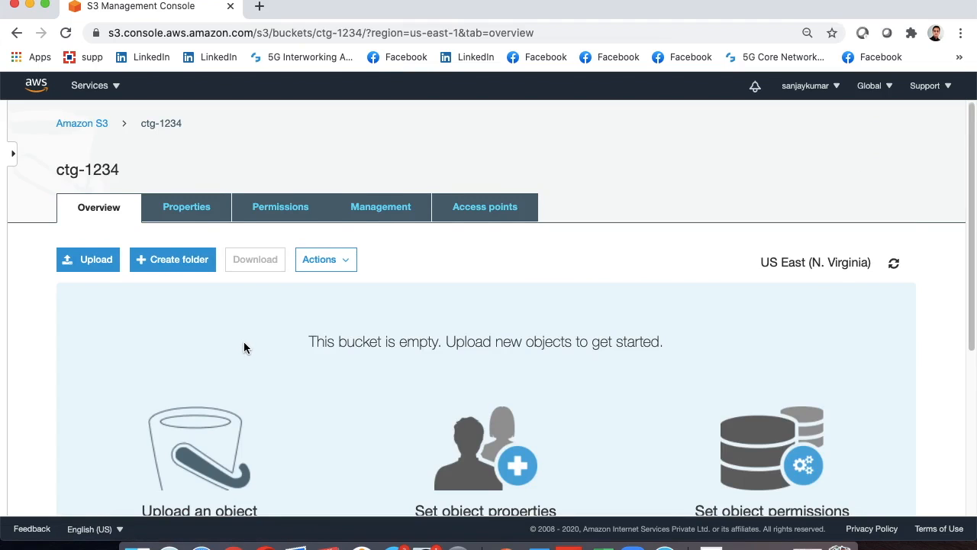
Step: Start an upload to the bucket ctg-1234 and add the file CTG-S3-Obeject.jpg from the CTG-Key folder on the desktop
scroll(245, 343, down, 2)
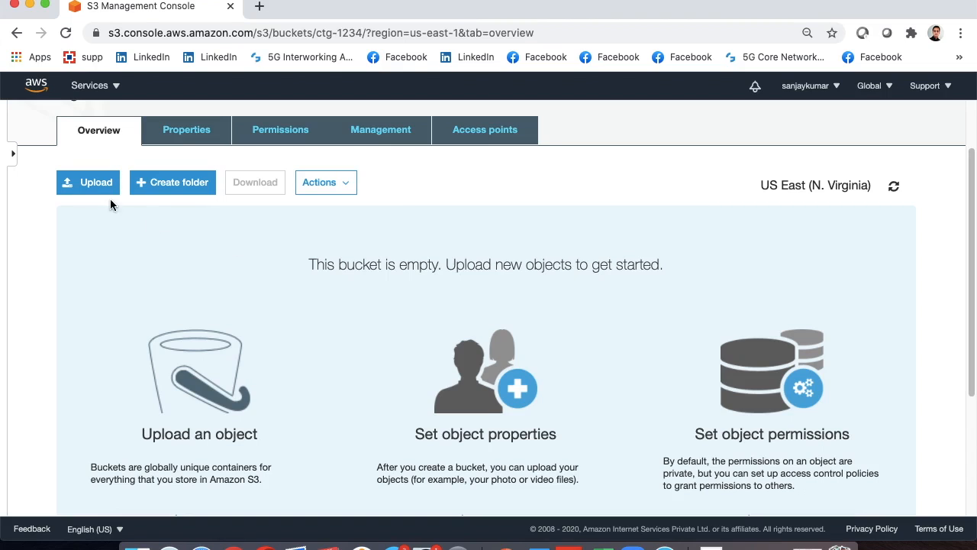
click(84, 184)
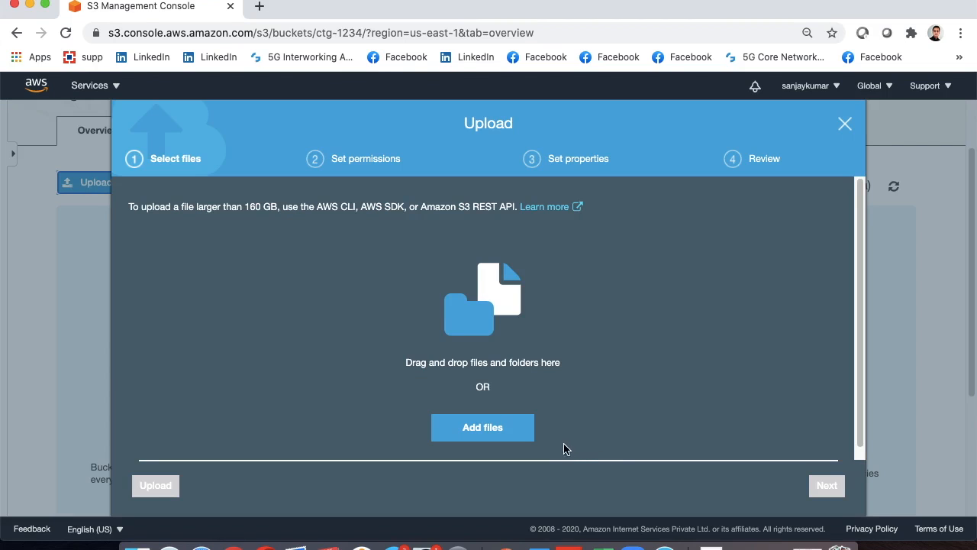
click(489, 431)
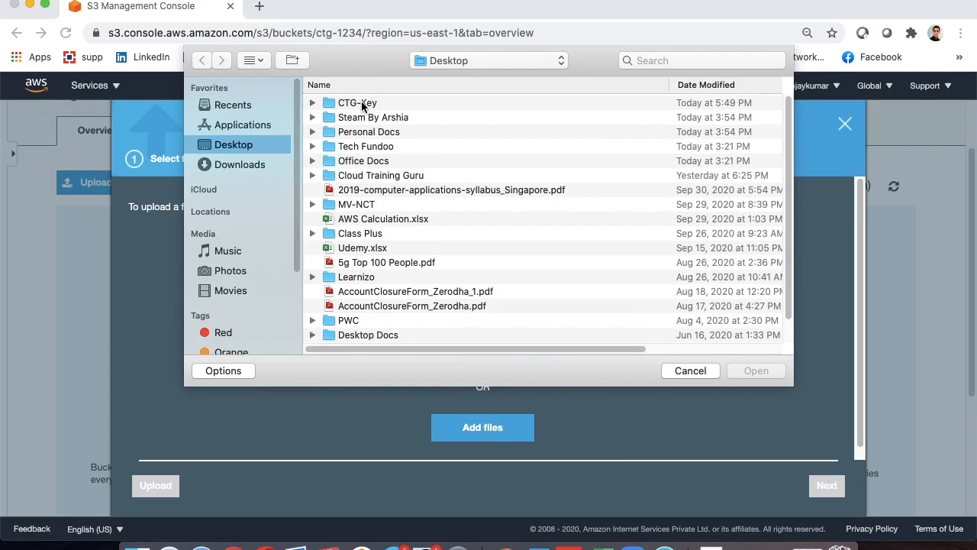
double_click(362, 104)
double_click(348, 117)
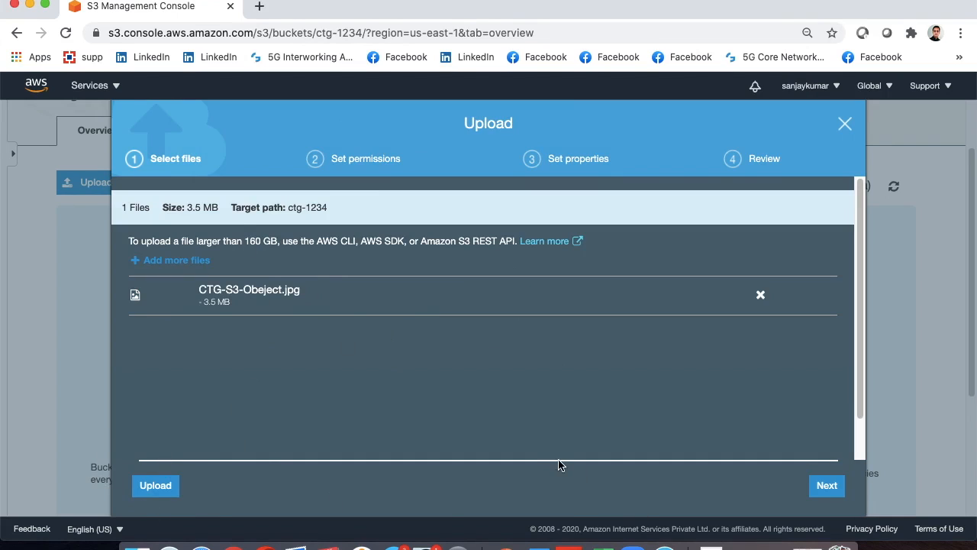
Step: Go through the upload's permissions, keeping the owner's read and write access and granting no public read access
click(828, 489)
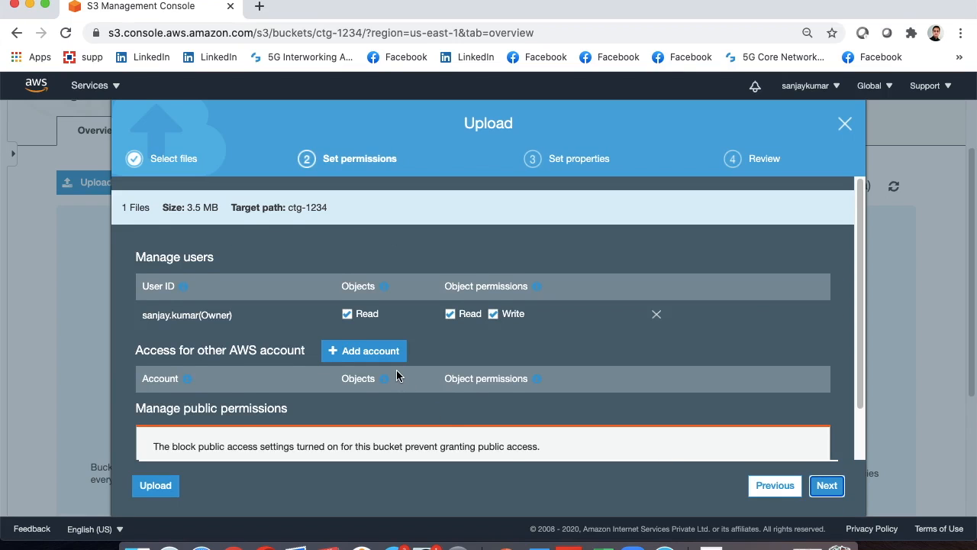
scroll(396, 374, down, 1)
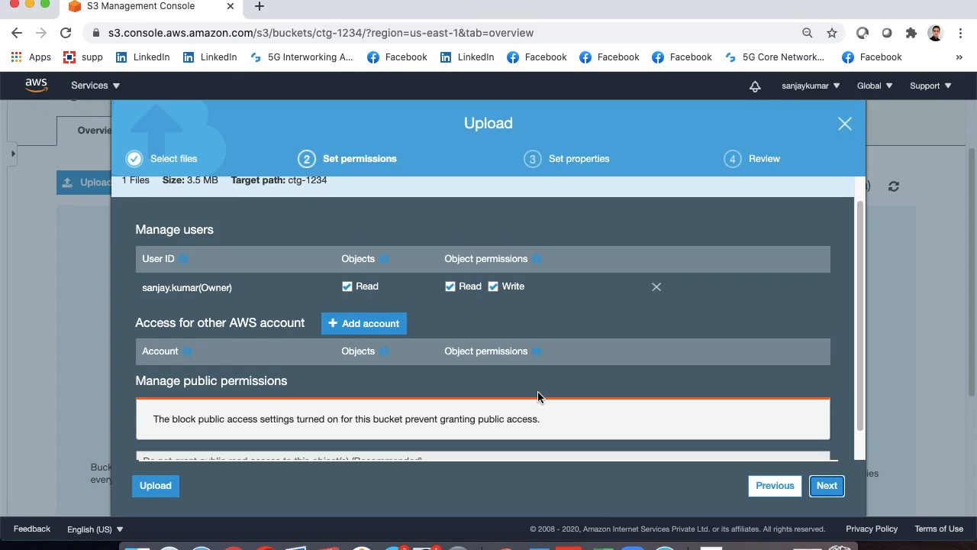
scroll(537, 396, down, 1)
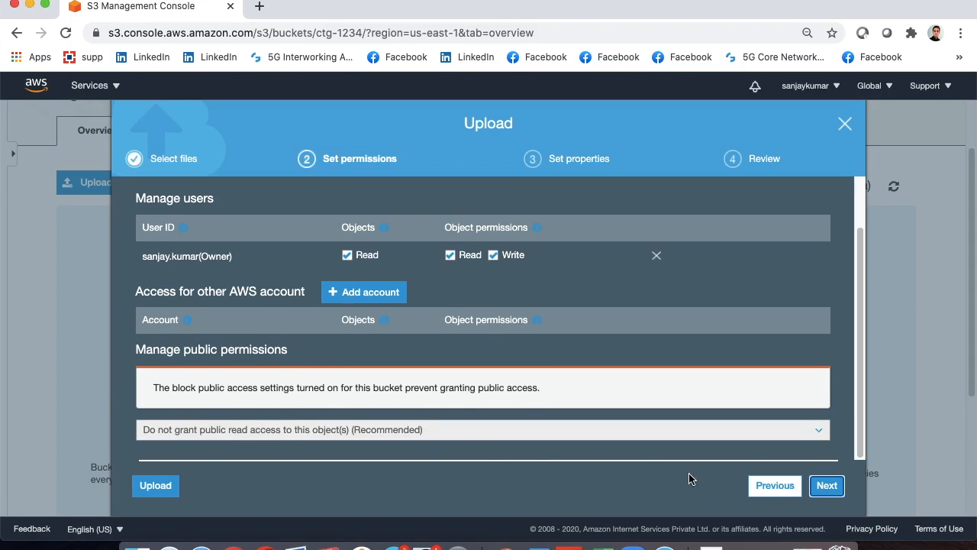
click(828, 487)
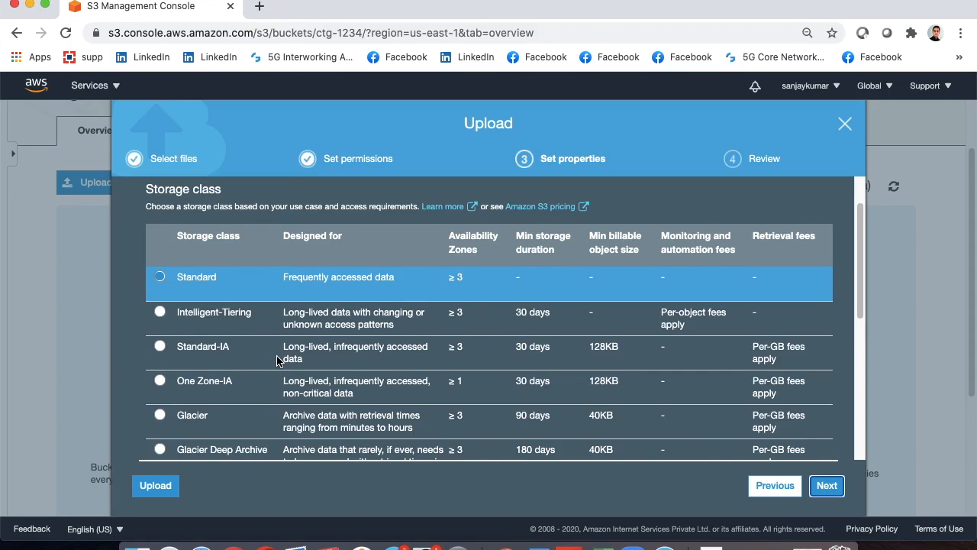
Step: Look through the storage classes, keep Standard, check the upload summary, and upload the file
scroll(278, 361, down, 1)
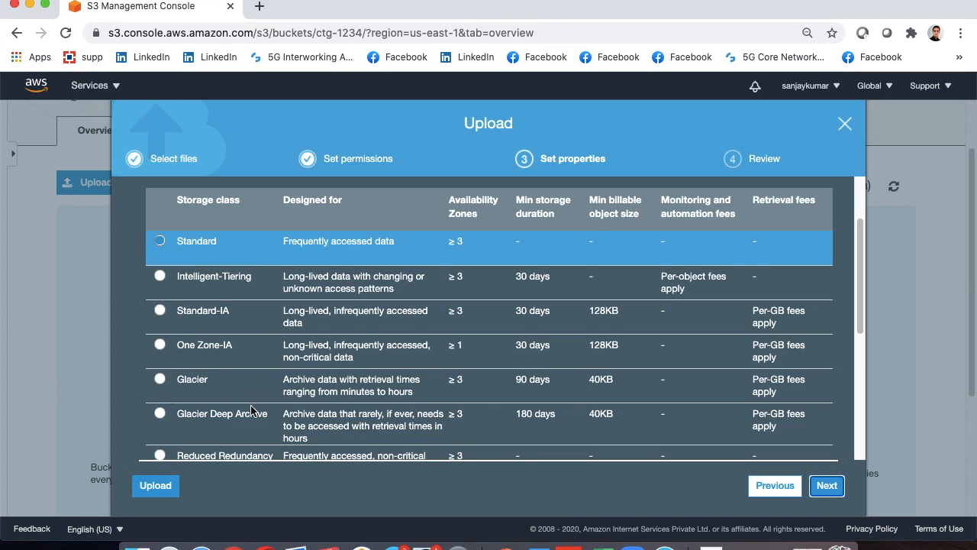
scroll(258, 409, down, 1)
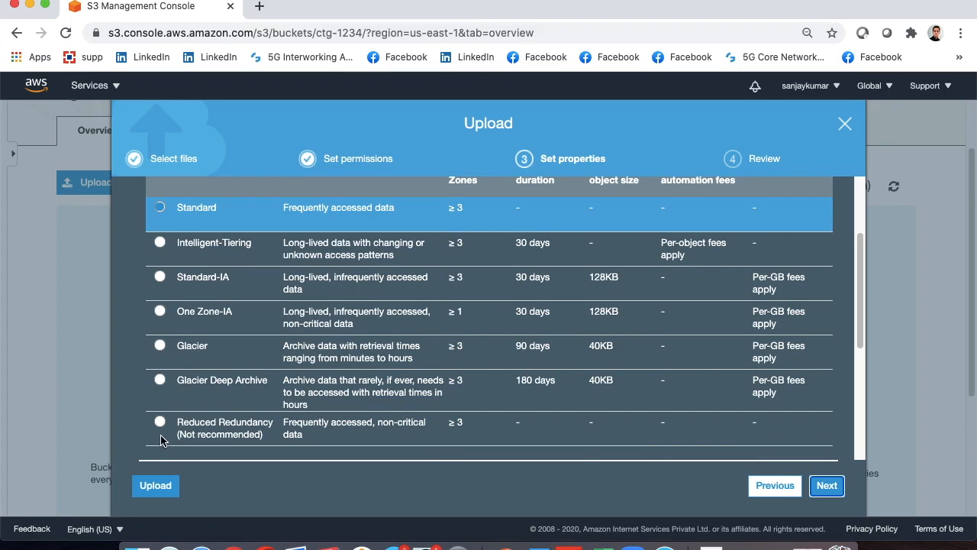
scroll(258, 350, up, 4)
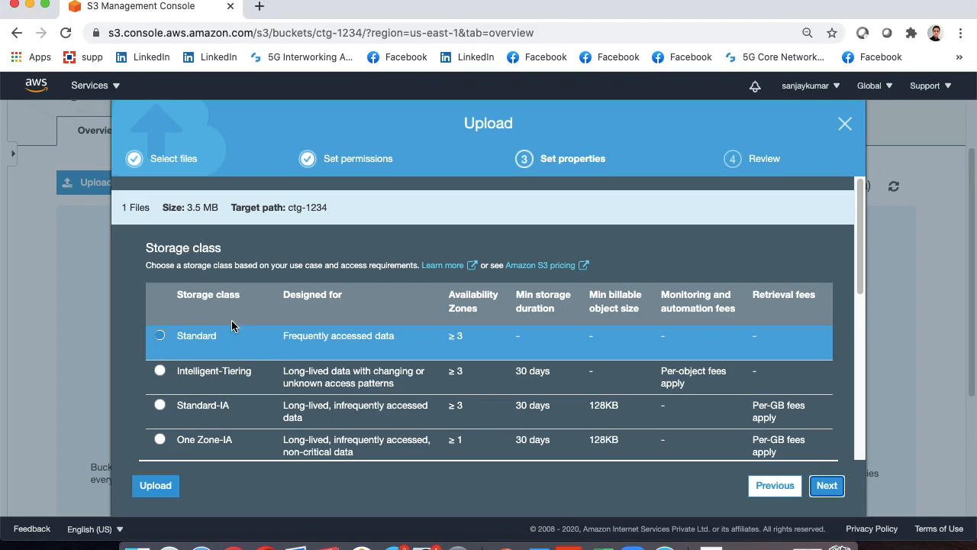
click(828, 487)
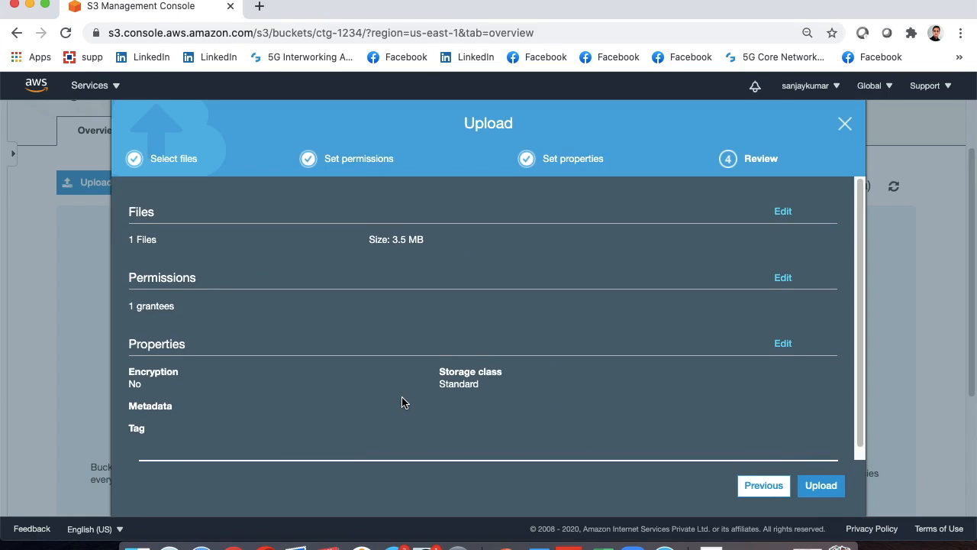
scroll(403, 402, down, 1)
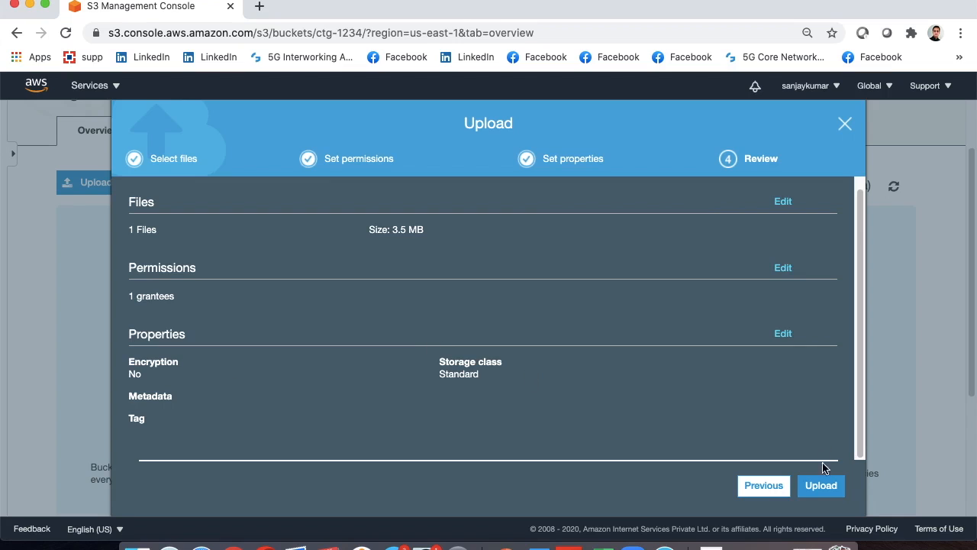
click(823, 486)
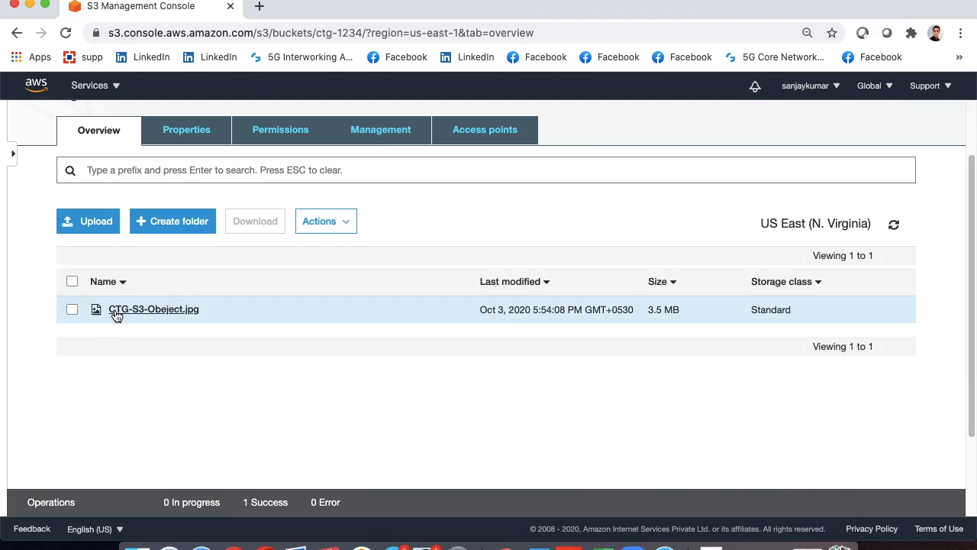
Step: Open the details of the uploaded CTG-S3-Obeject.jpg and examine its object URL
click(119, 313)
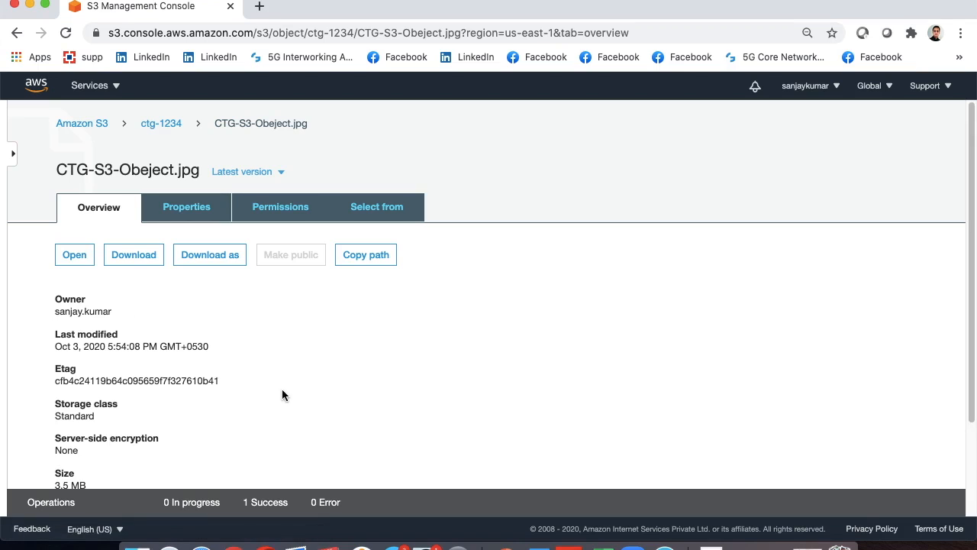
scroll(285, 394, down, 3)
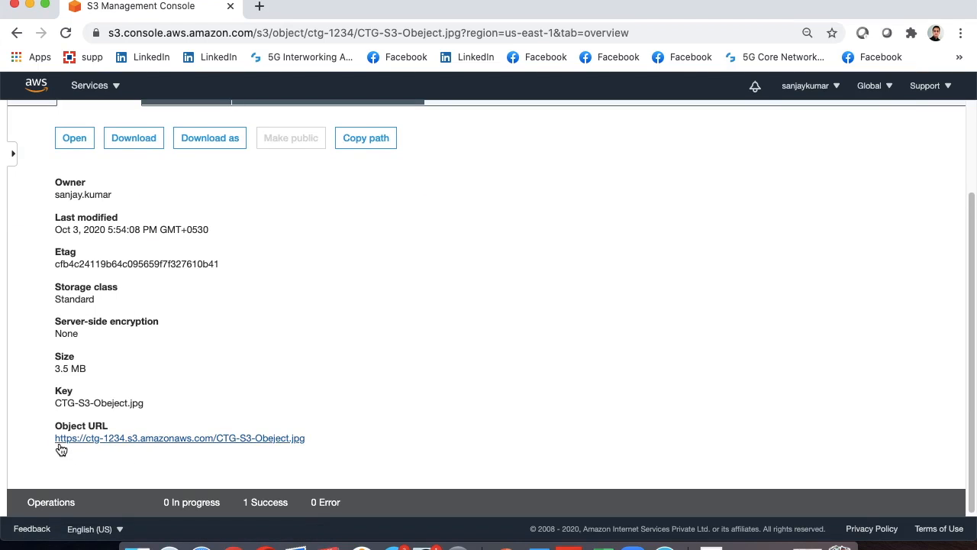
drag(53, 441, 76, 443)
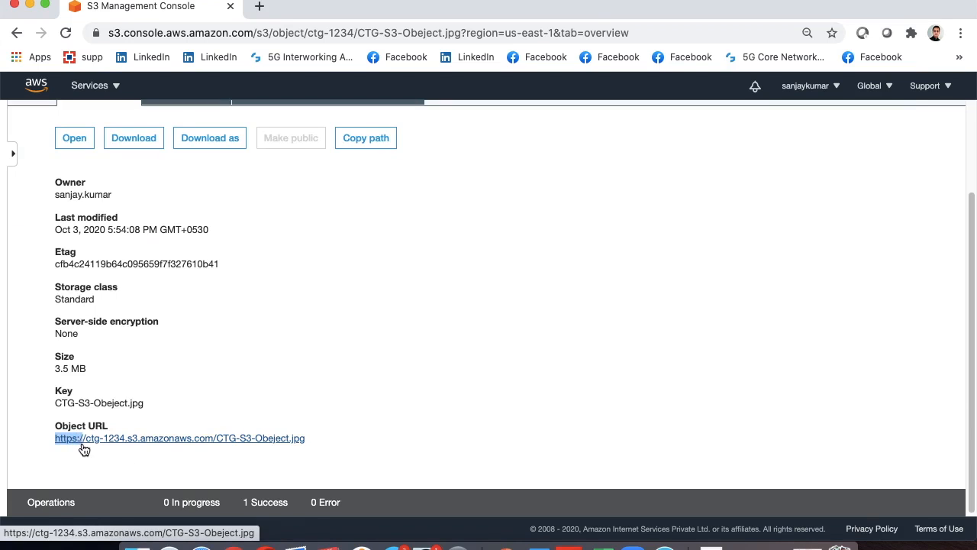
drag(88, 451, 133, 453)
click(316, 440)
drag(314, 439, 51, 441)
click(99, 459)
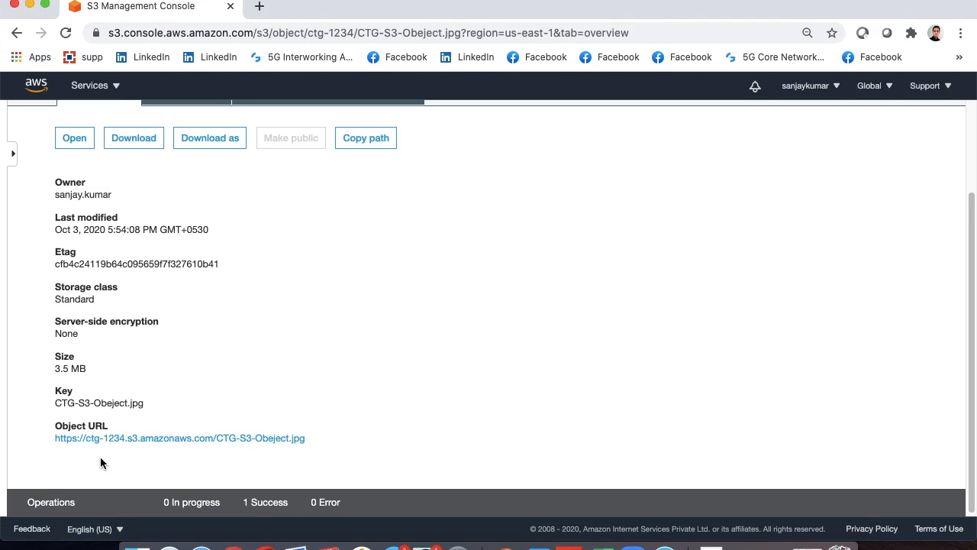
Step: Copy the object URL of CTG-S3-Obeject.jpg, load it in a new browser tab, and examine the response
drag(309, 438, 51, 436)
key(super+c)
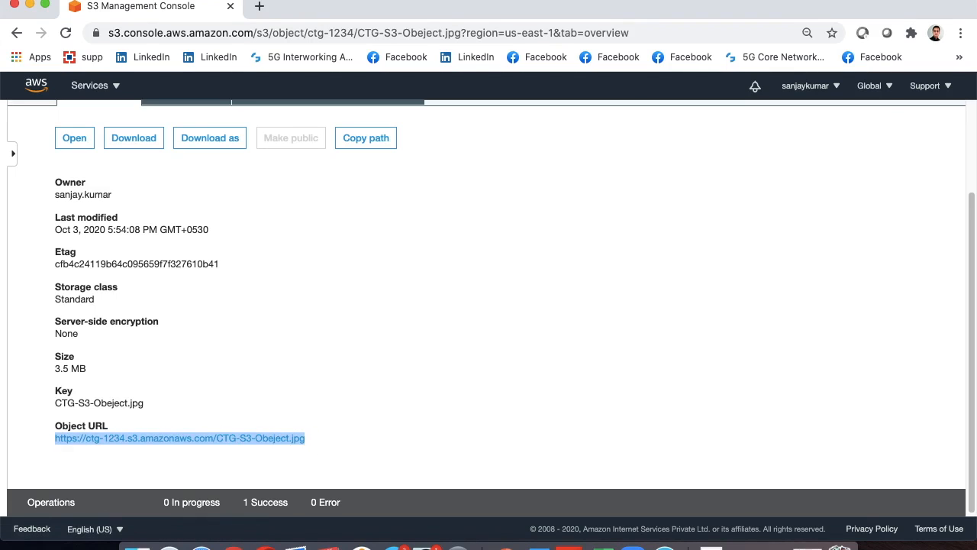
click(259, 7)
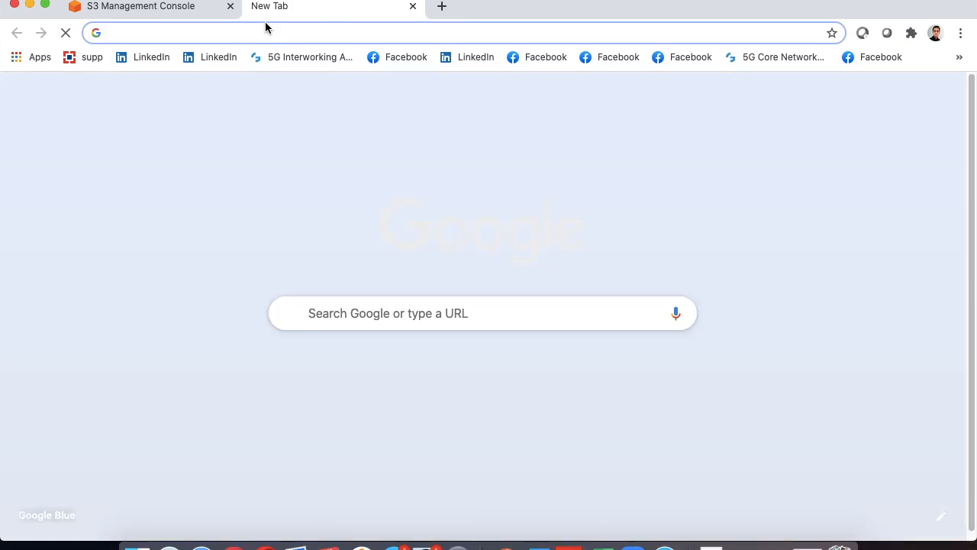
key(super+v)
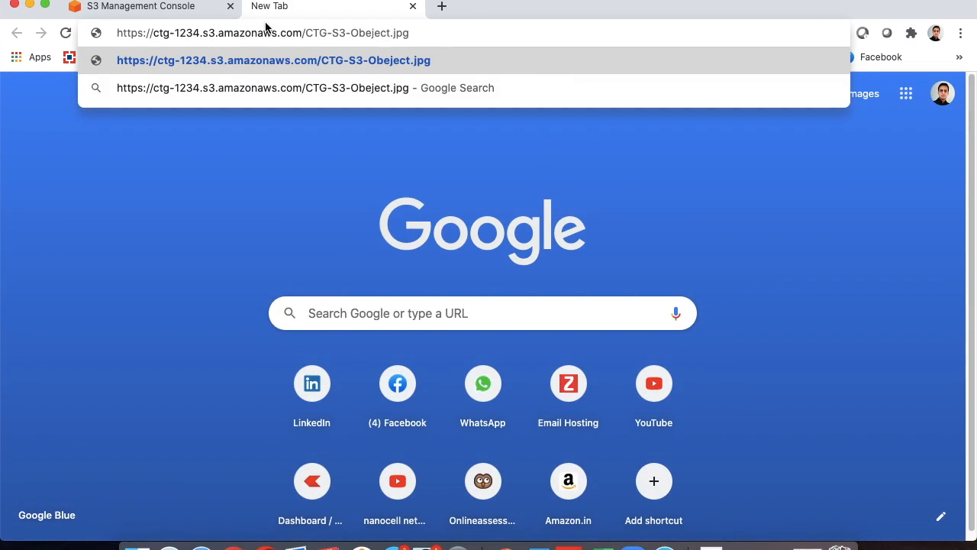
key(Return)
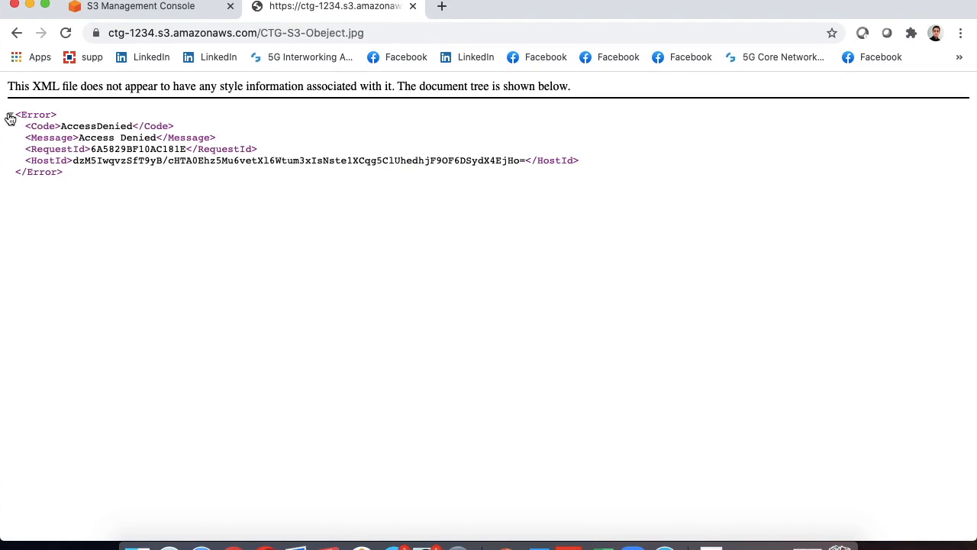
drag(4, 112, 145, 181)
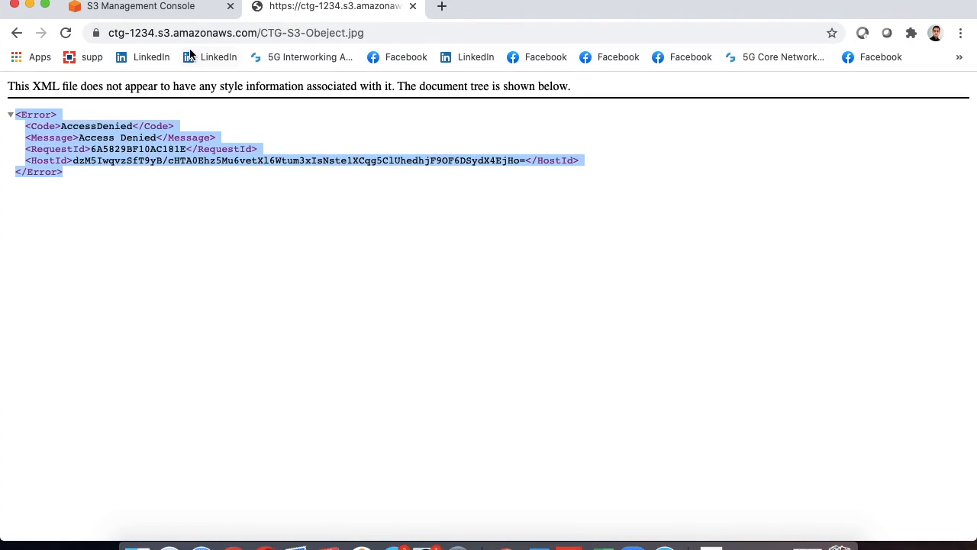
Step: Return to the S3 console and open the permissions of the bucket ctg-1234 from the bucket list
click(168, 9)
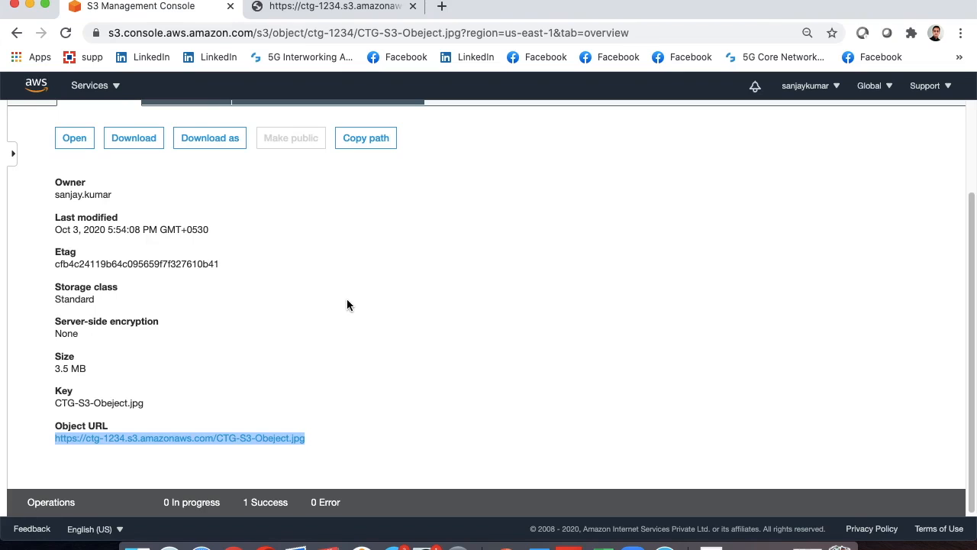
click(202, 390)
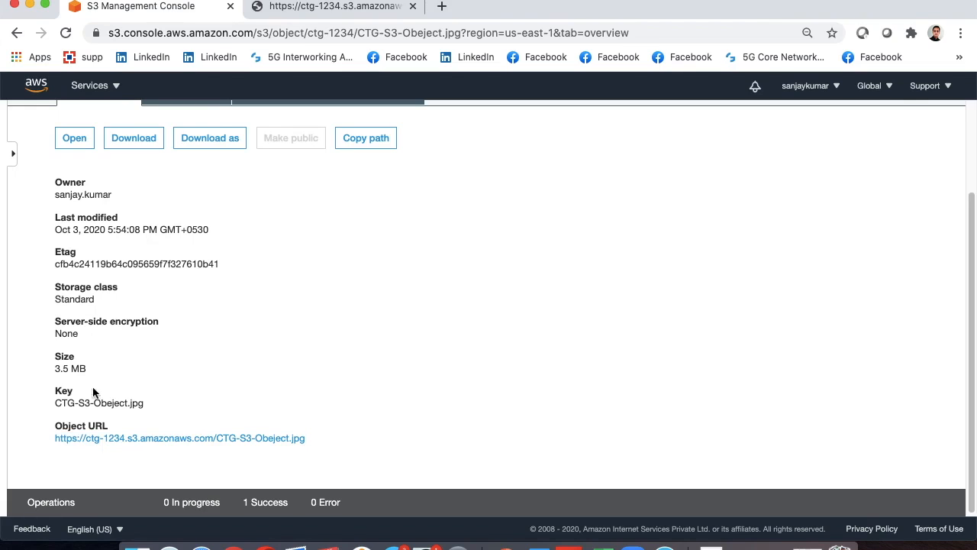
scroll(363, 356, up, 3)
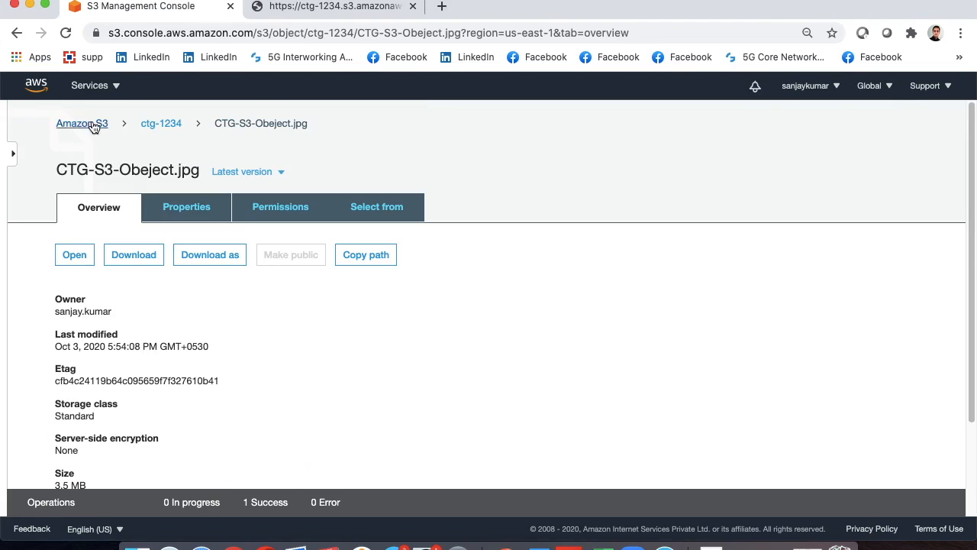
click(66, 127)
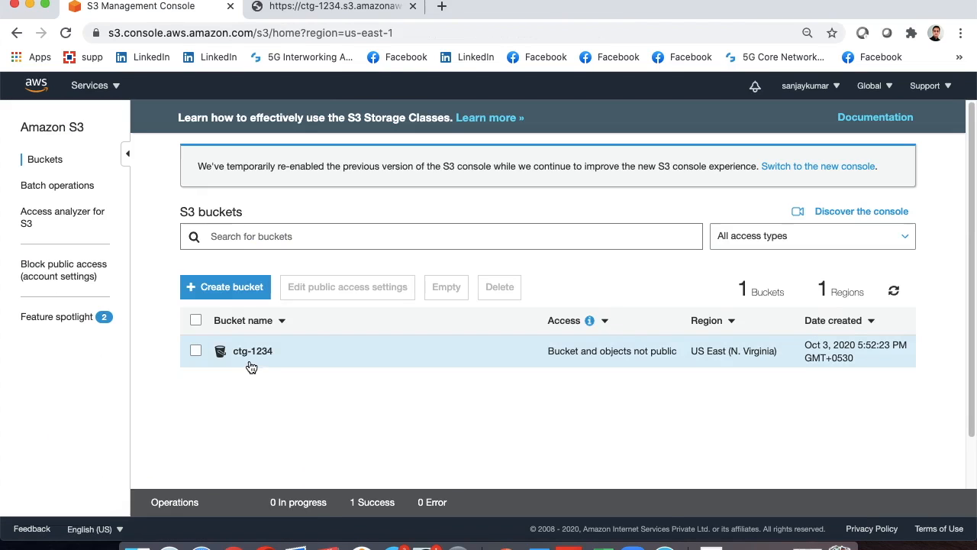
click(246, 354)
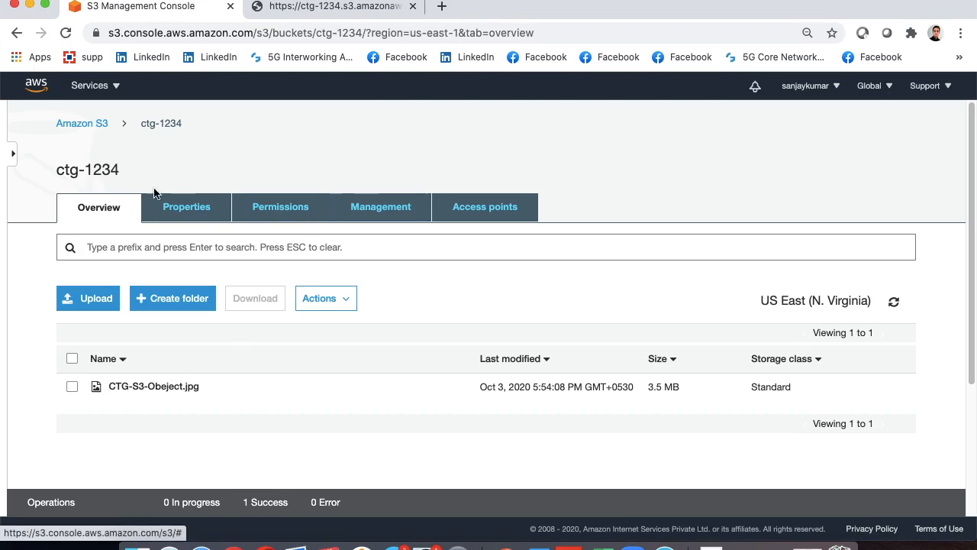
click(277, 208)
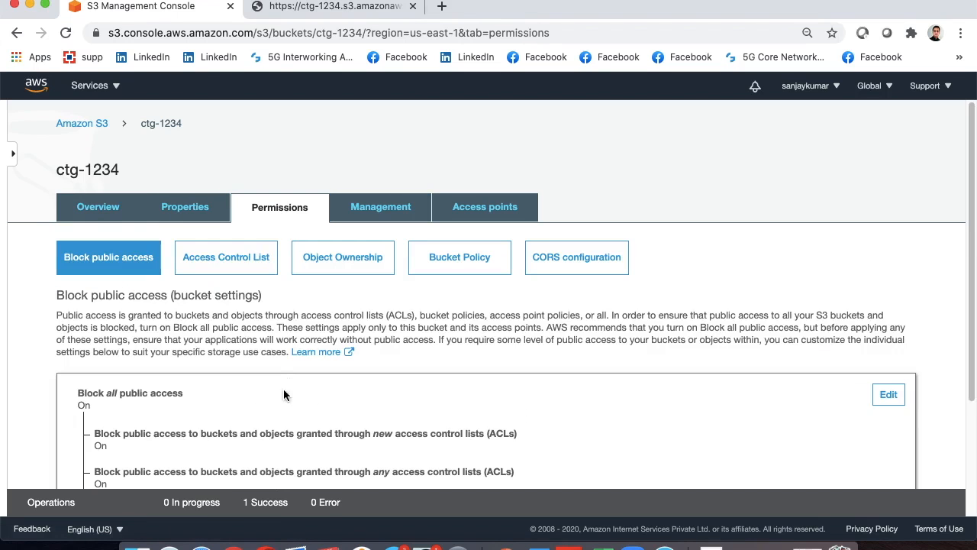
Step: Turn off Block all public access for ctg-1234, save it by entering "confirm", and return to the bucket list
click(889, 394)
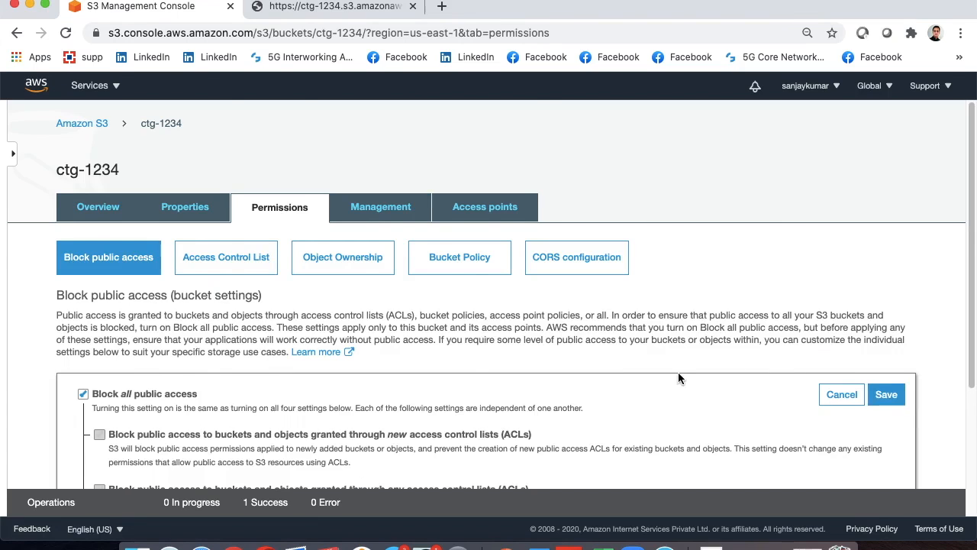
scroll(229, 324, down, 3)
click(83, 284)
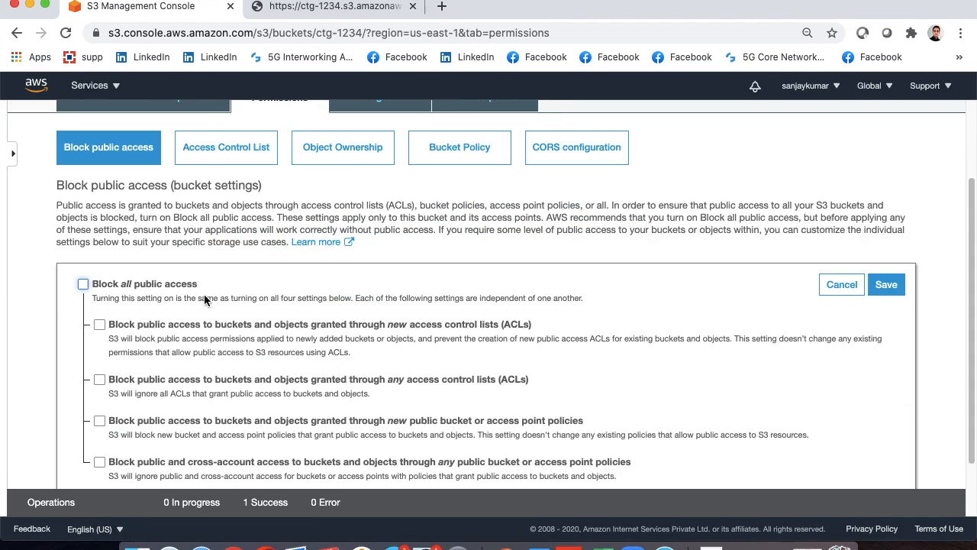
click(887, 285)
click(327, 373)
text(confirm)
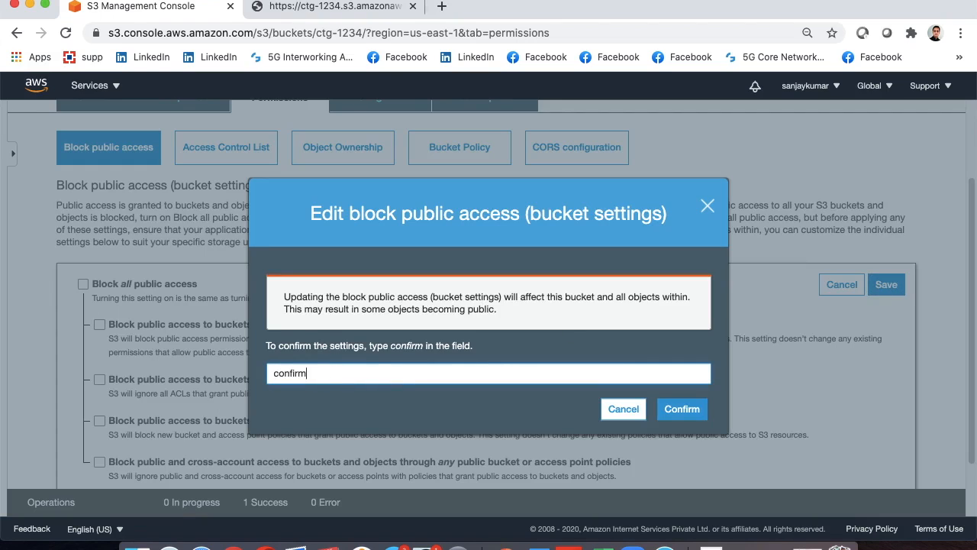
click(682, 409)
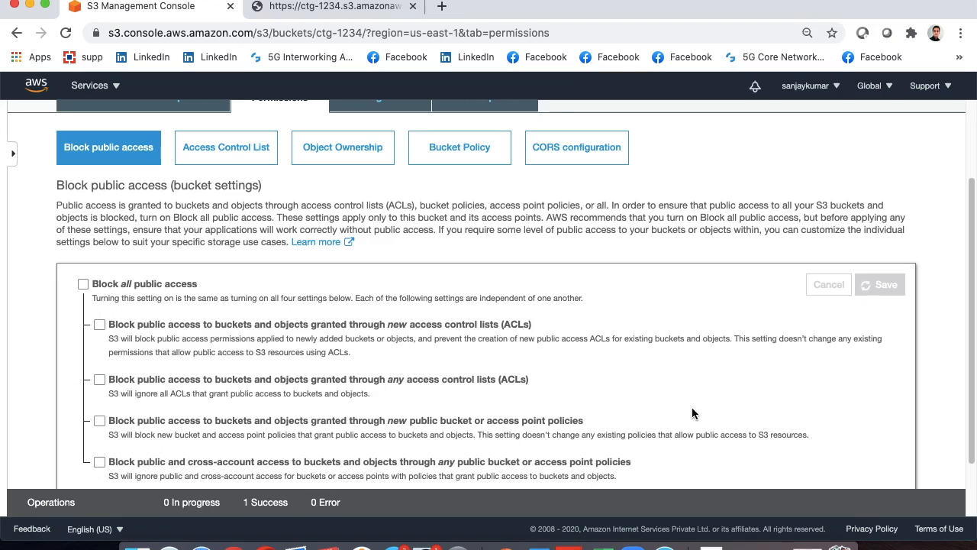
scroll(695, 414, up, 3)
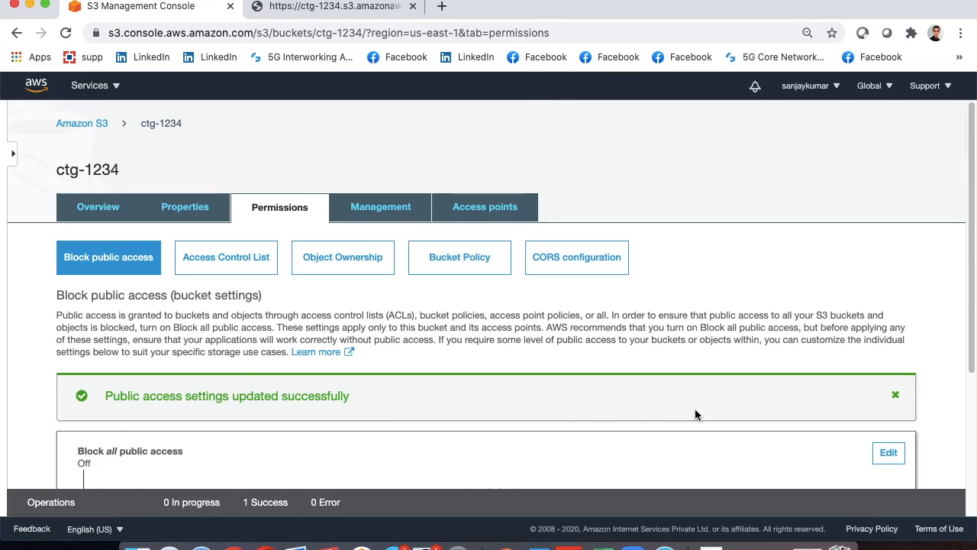
click(81, 123)
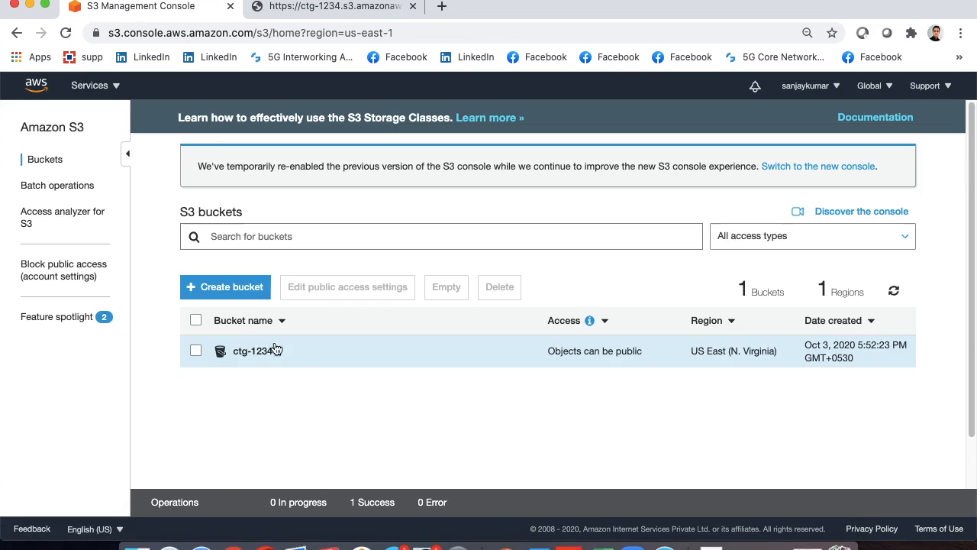
Step: Open CTG-S3-Obeject.jpg in the bucket ctg-1234 and make the object public
click(253, 350)
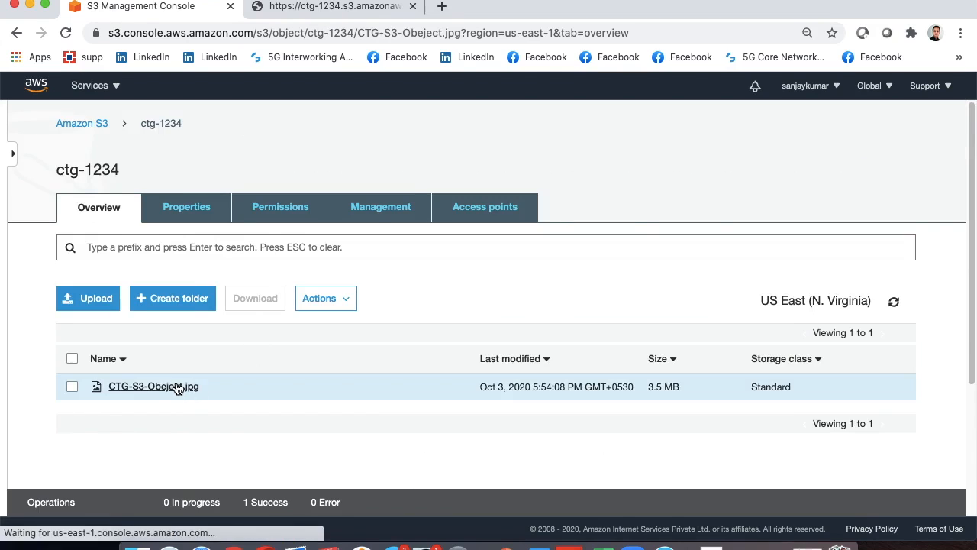
click(179, 387)
scroll(336, 386, down, 1)
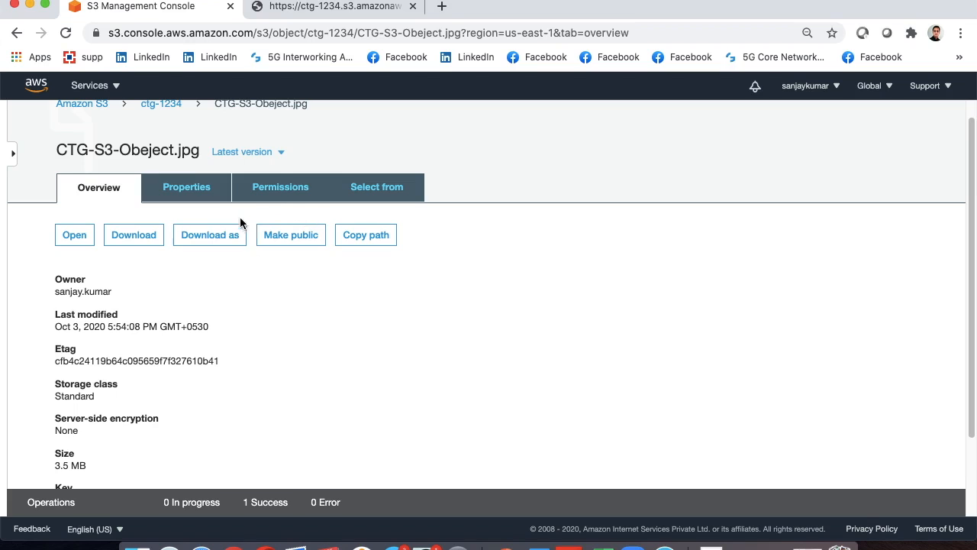
click(299, 237)
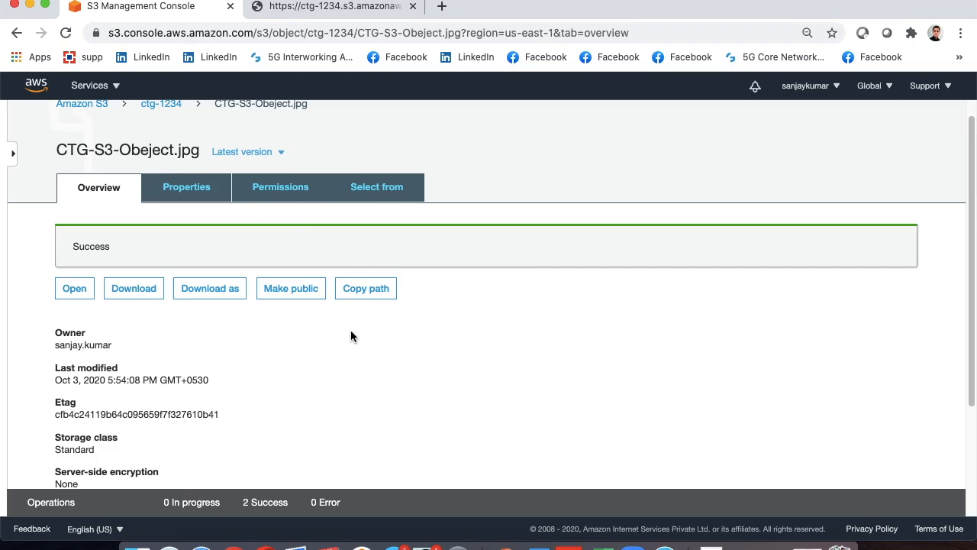
Step: Copy the object URL of CTG-S3-Obeject.jpg and load it again in the browser tab that holds the earlier response
scroll(343, 337, down, 5)
drag(304, 438, 48, 432)
key(super+c)
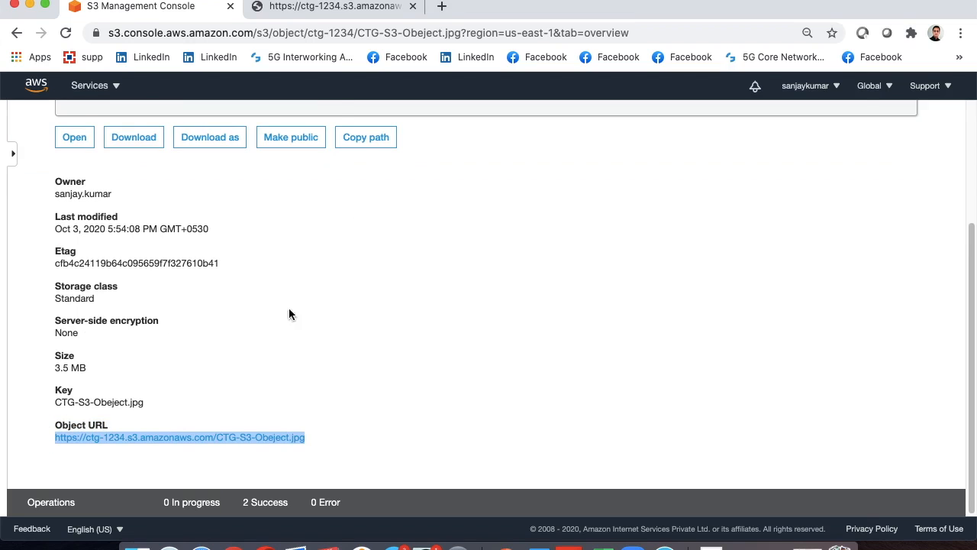
click(299, 7)
click(221, 34)
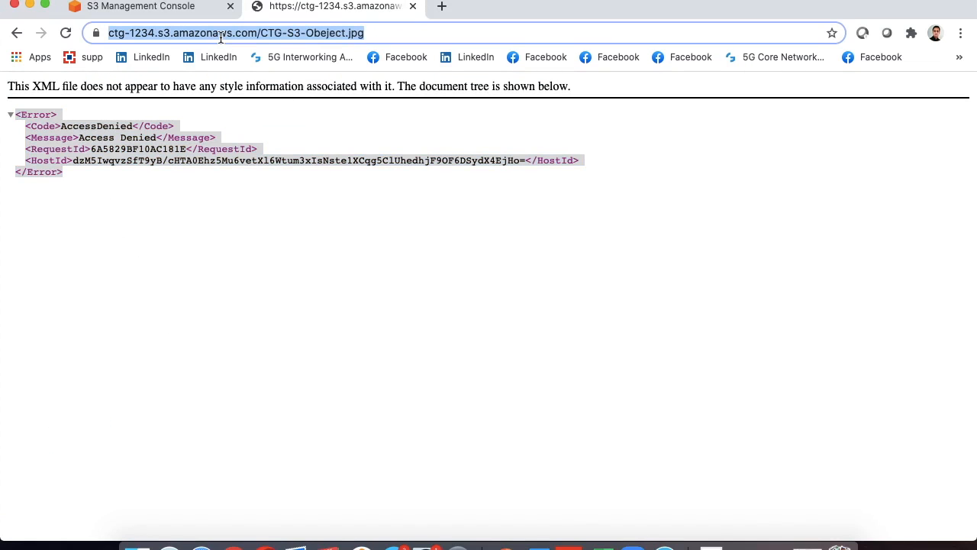
key(super+v)
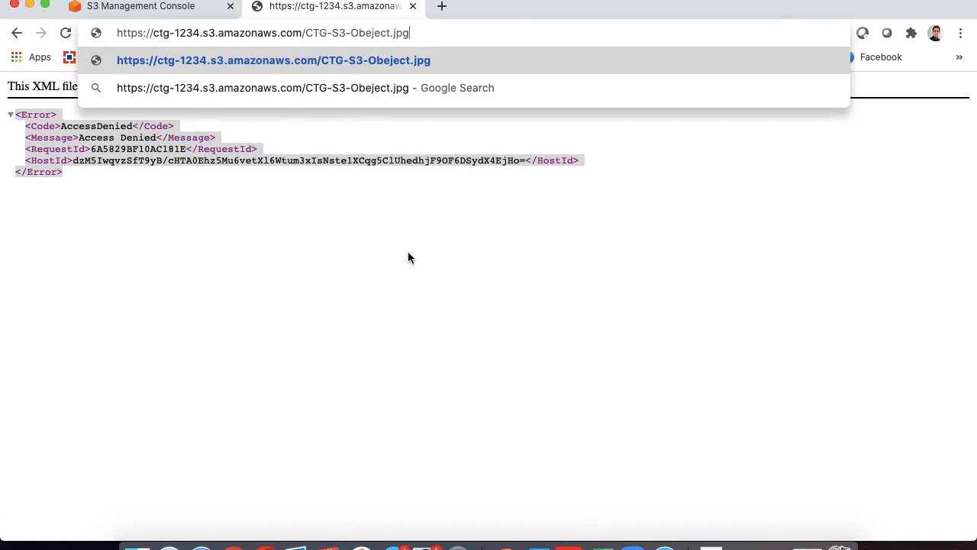
key(Return)
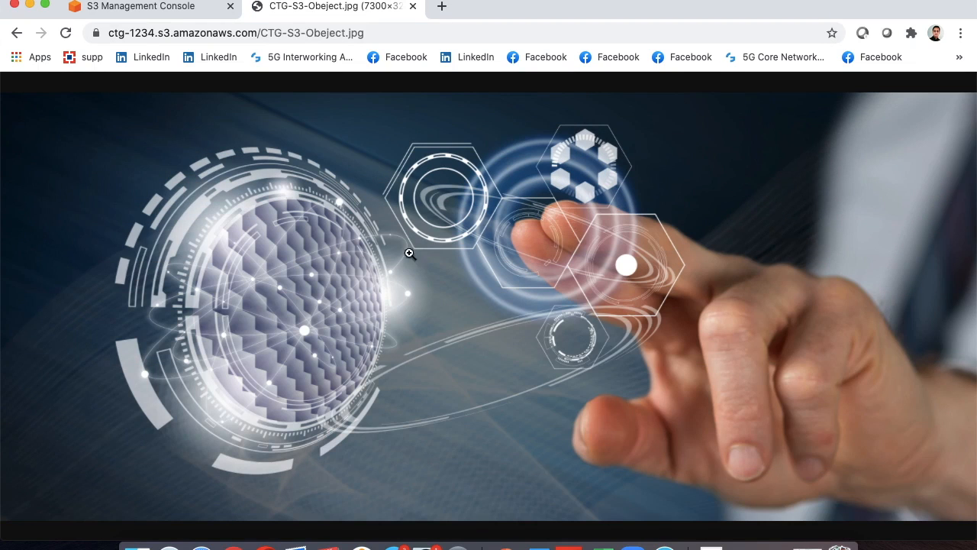
Step: Return to the S3 console and review the properties, permissions and S3 Select options of CTG-S3-Obeject.jpg
click(191, 8)
scroll(386, 336, up, 3)
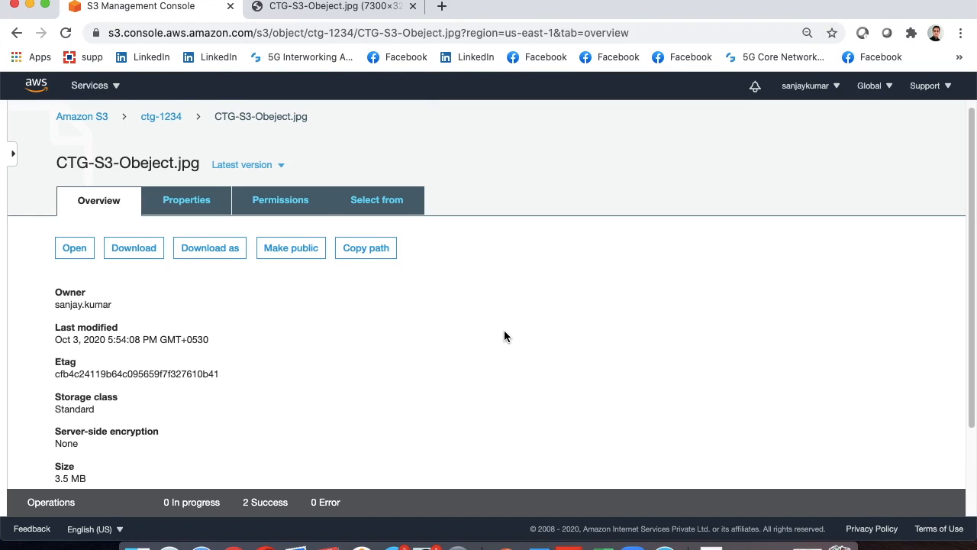
click(200, 192)
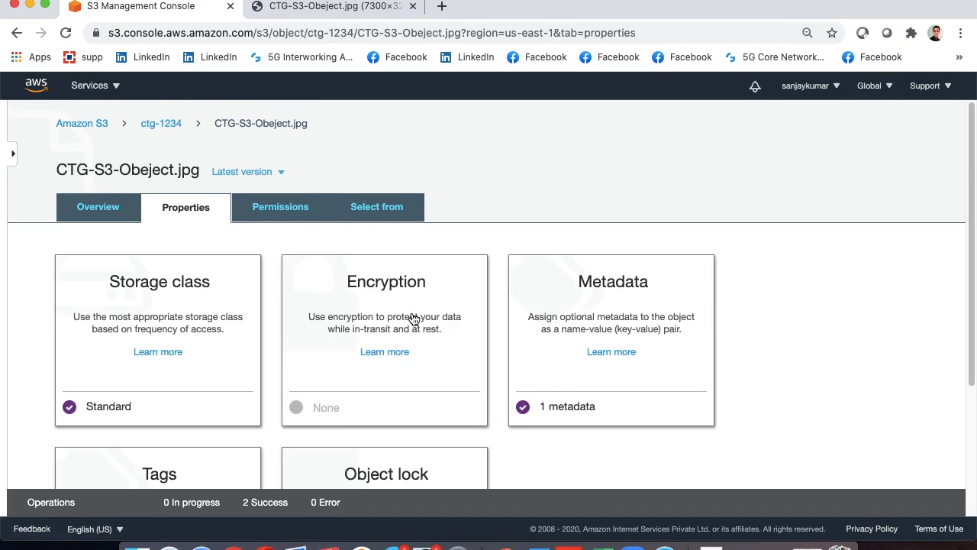
scroll(413, 319, down, 3)
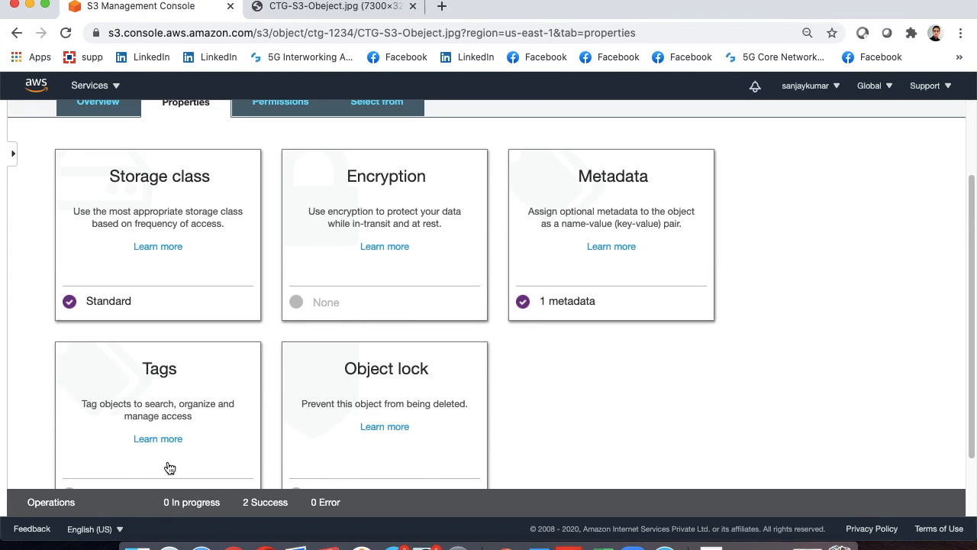
scroll(570, 450, up, 3)
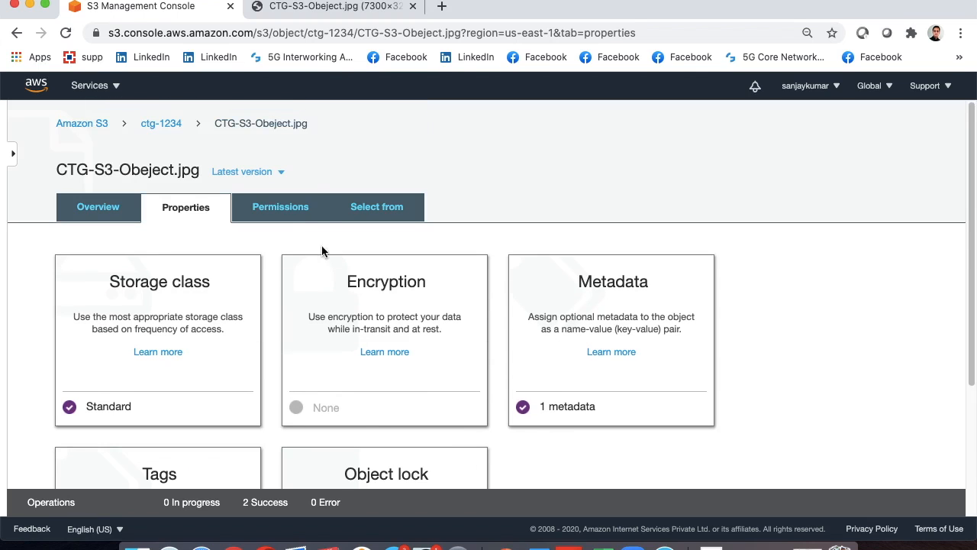
click(289, 215)
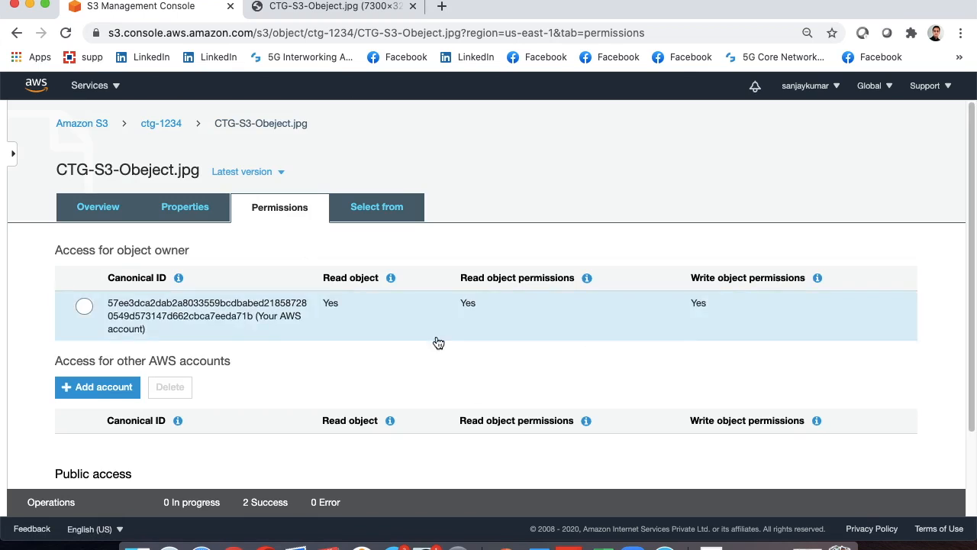
click(382, 207)
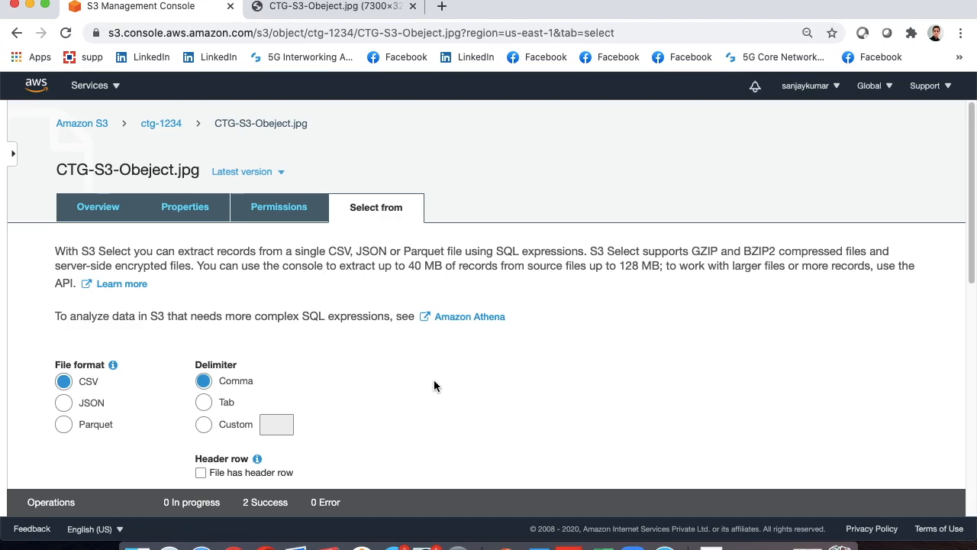
Step: Open the bucket ctg-1234 from the bucket list and examine its properties, from versioning to default encryption
click(68, 125)
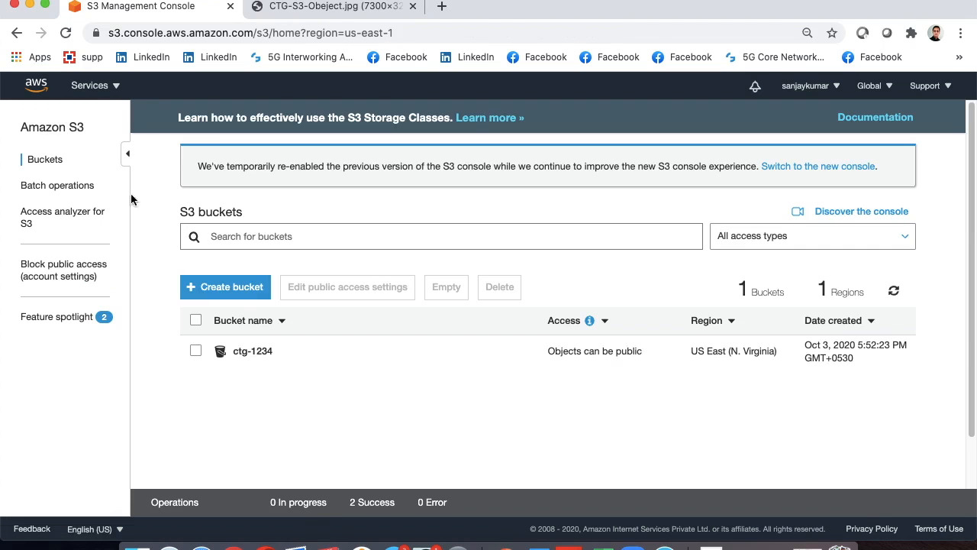
click(257, 356)
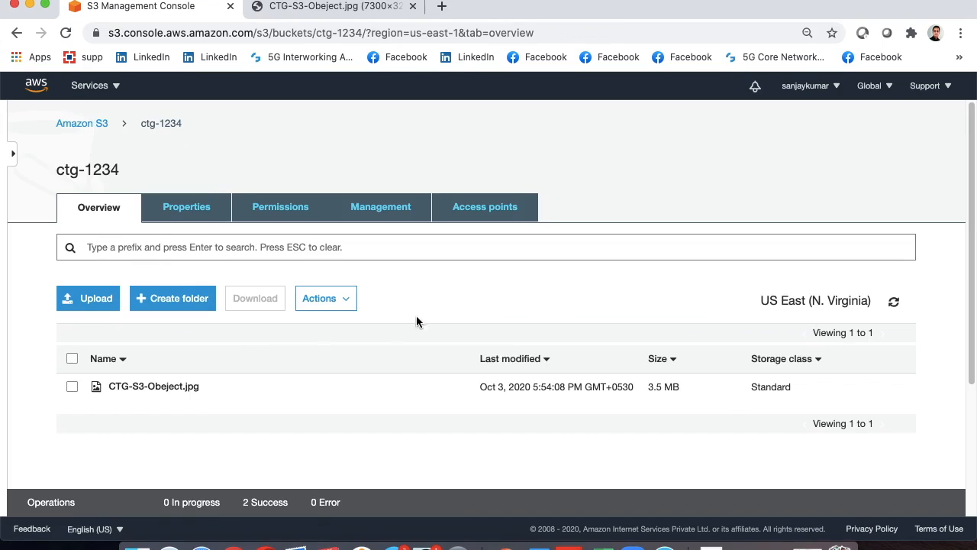
click(187, 209)
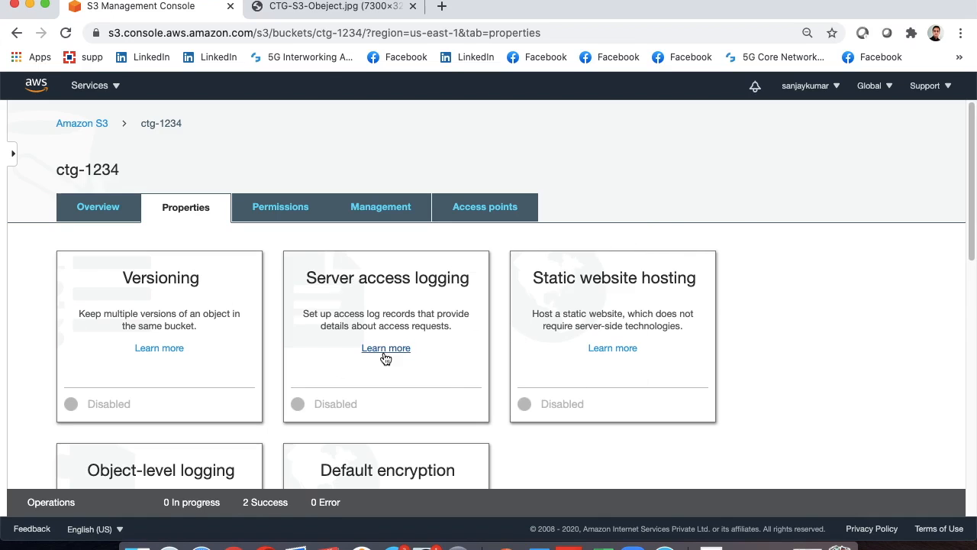
scroll(386, 357, down, 2)
scroll(386, 357, down, 2)
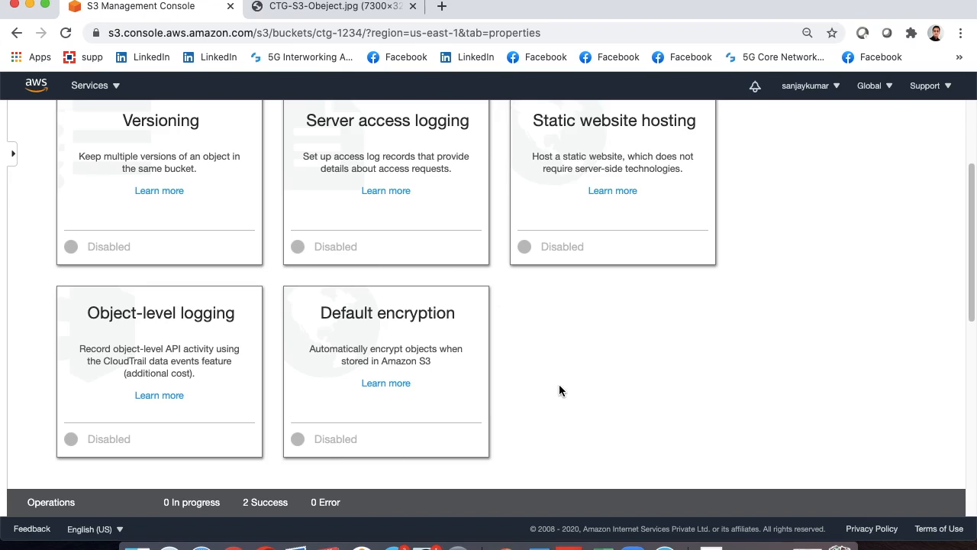
scroll(559, 391, up, 2)
scroll(559, 386, down, 3)
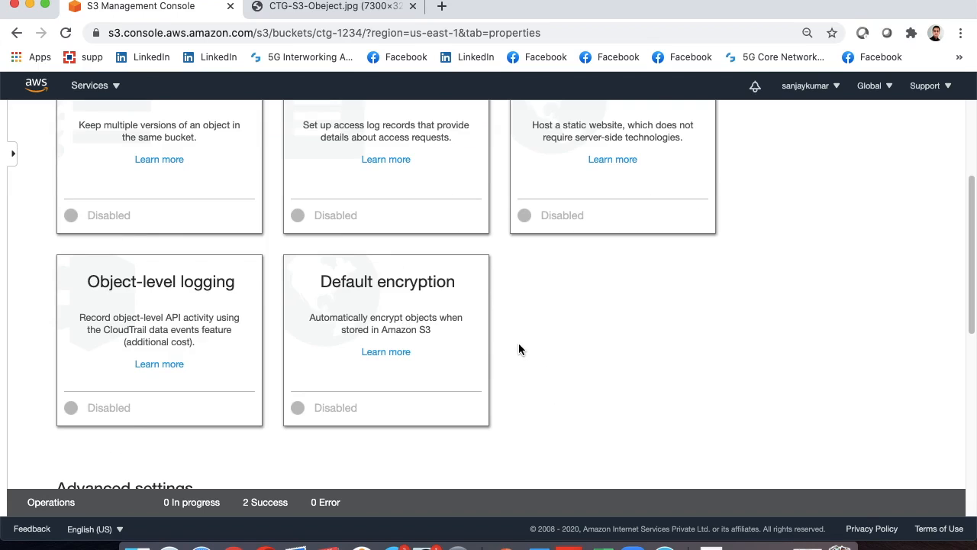
Step: Review the permissions of ctg-1234: Block public access, Access Control List, Object Ownership, Bucket Policy and CORS configuration
scroll(524, 355, up, 5)
click(269, 207)
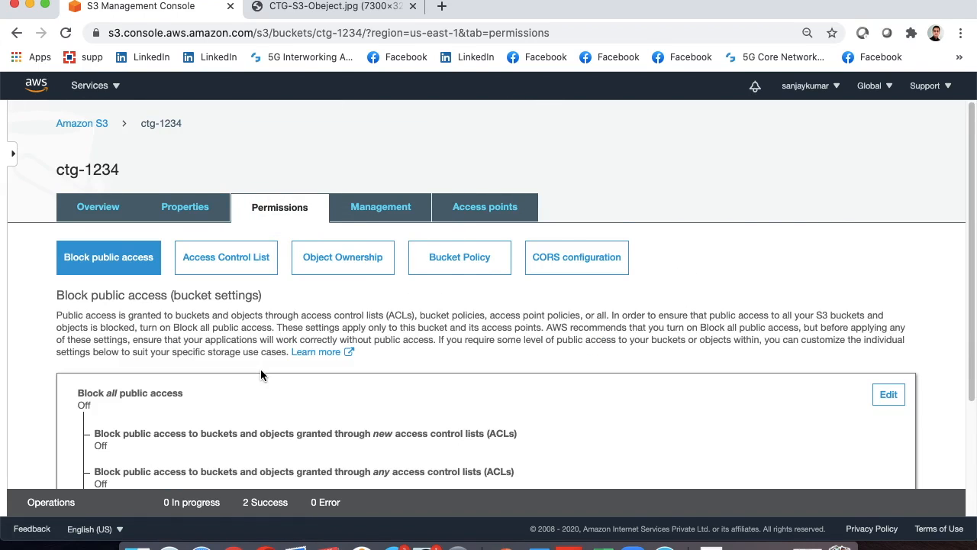
scroll(260, 373, down, 2)
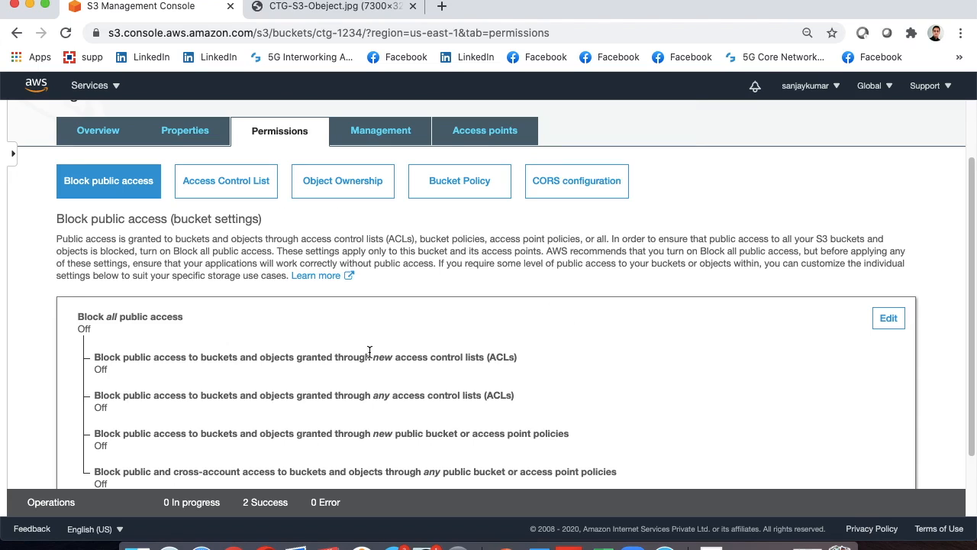
click(222, 191)
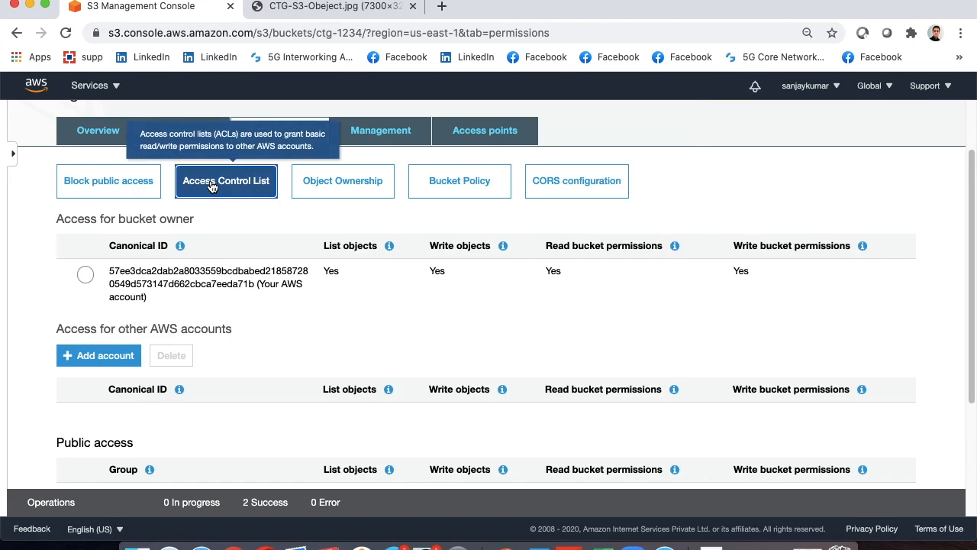
click(350, 193)
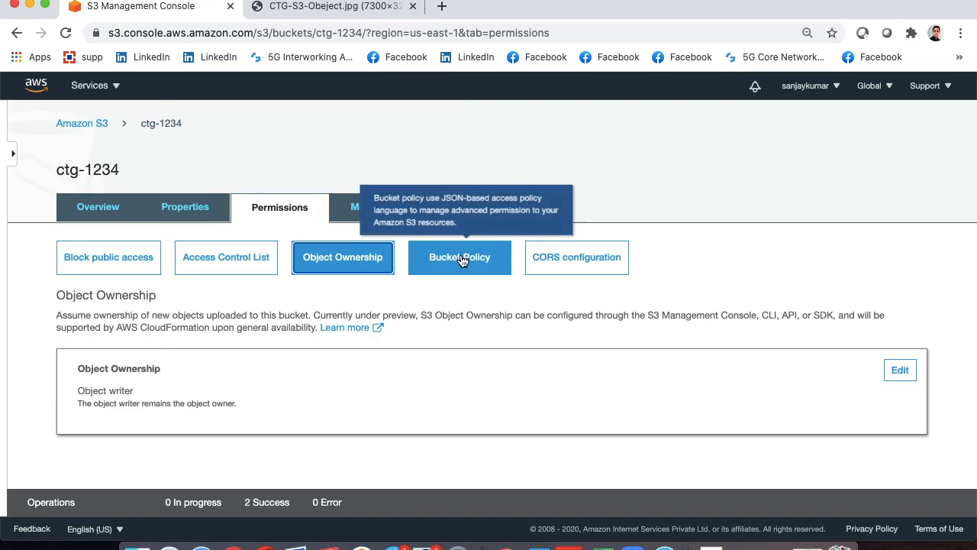
click(462, 261)
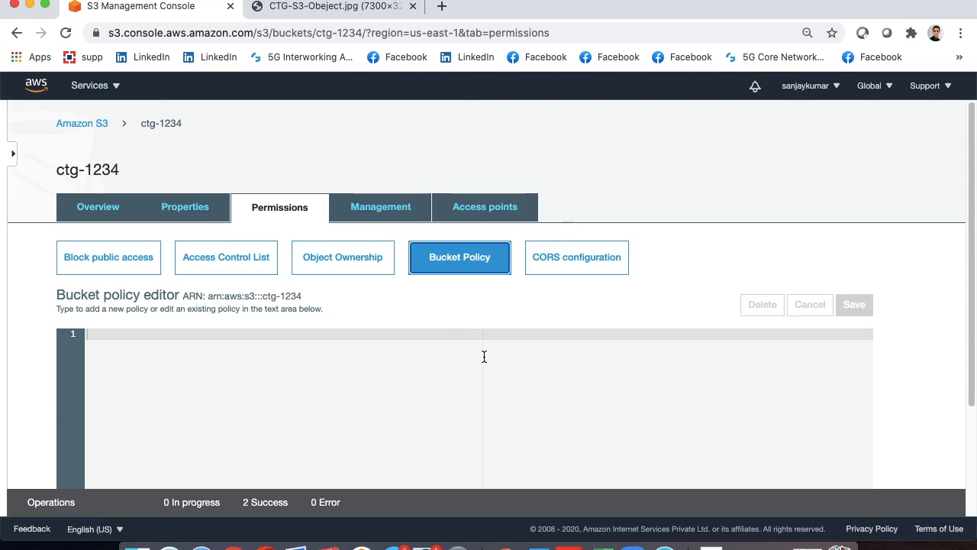
click(567, 269)
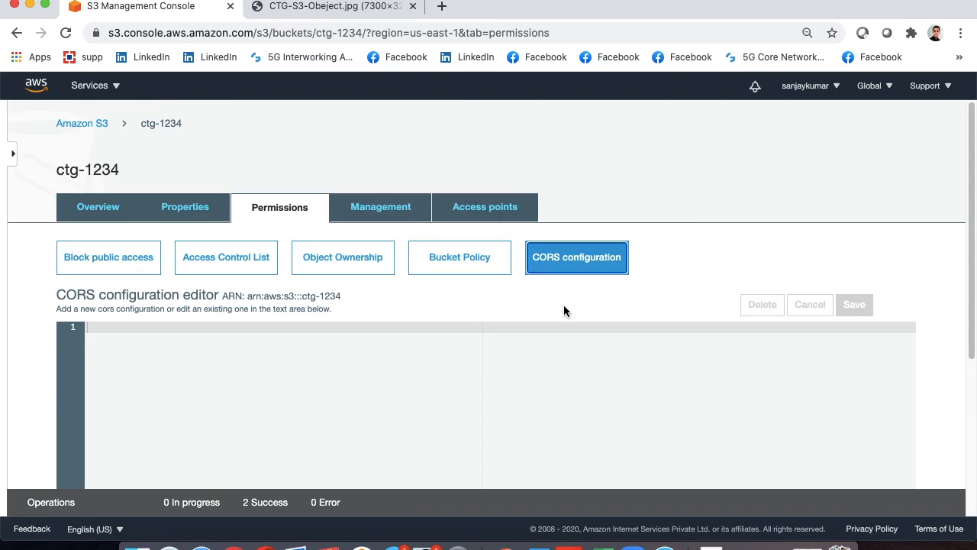
Step: Examine the management options of ctg-1234 and read the description of its access points
click(376, 213)
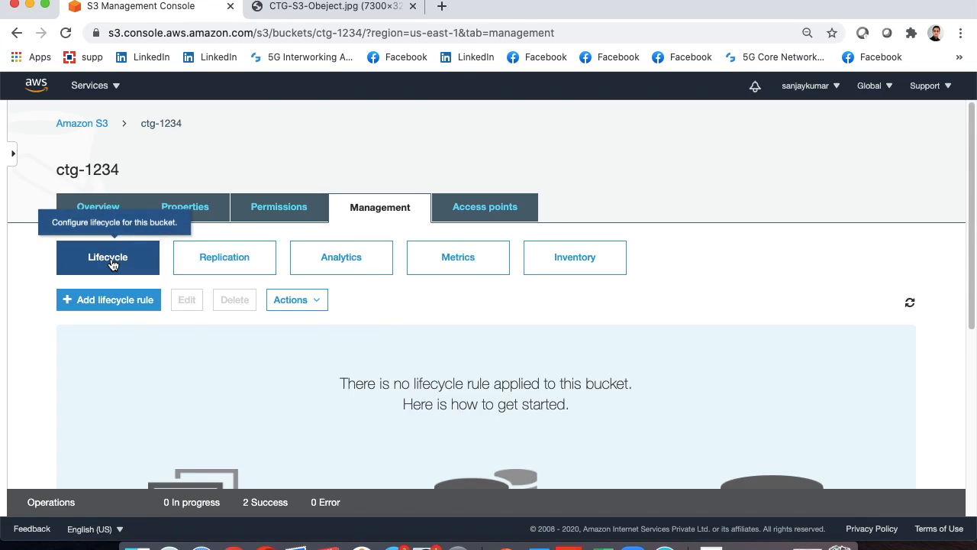
click(478, 210)
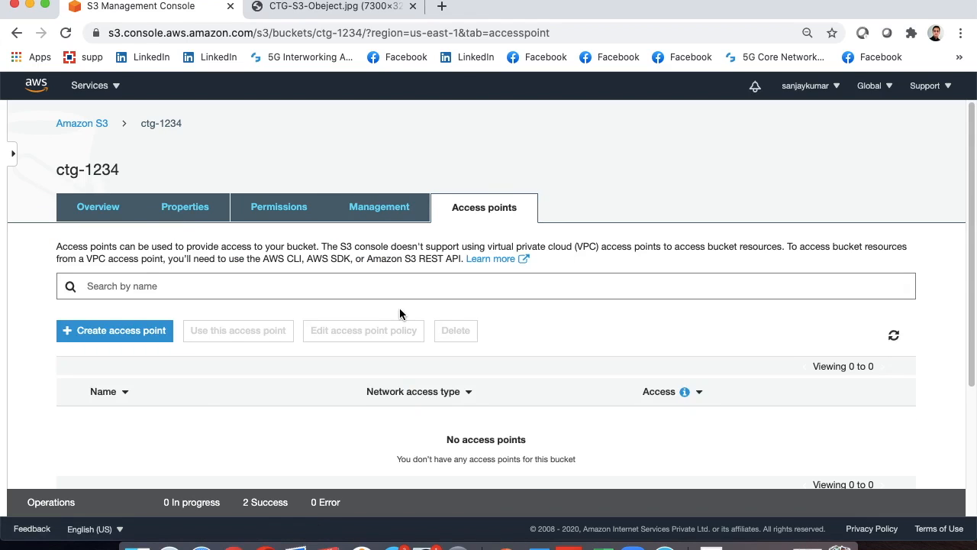
drag(110, 246, 323, 247)
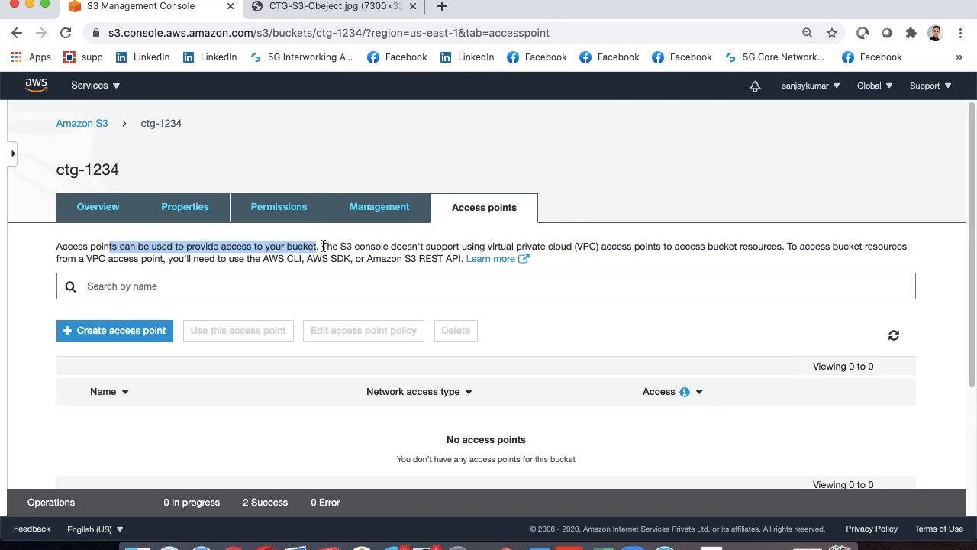
Step: Reopen CTG-S3-Obeject.jpg from the bucket list, review its details and object URL, and return to the contents of ctg-1234
click(81, 126)
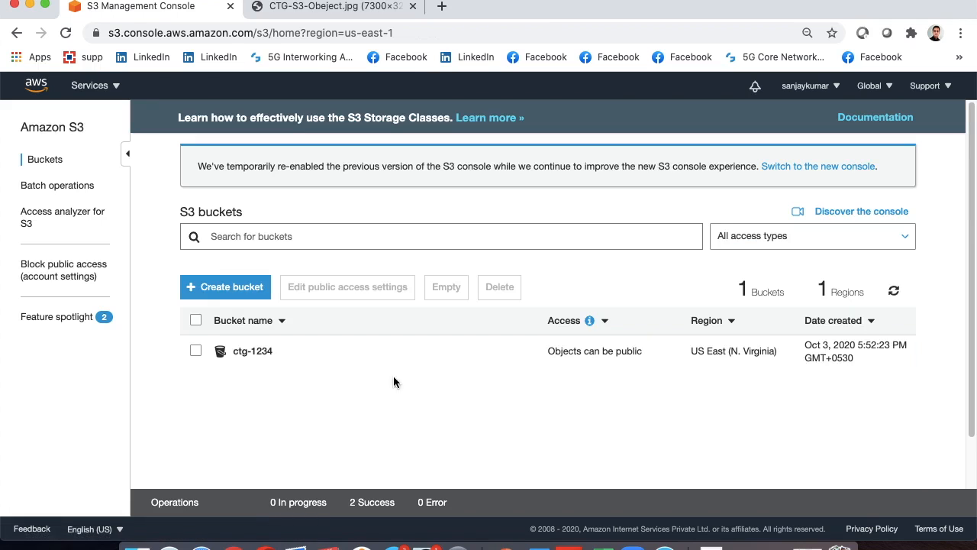
click(246, 352)
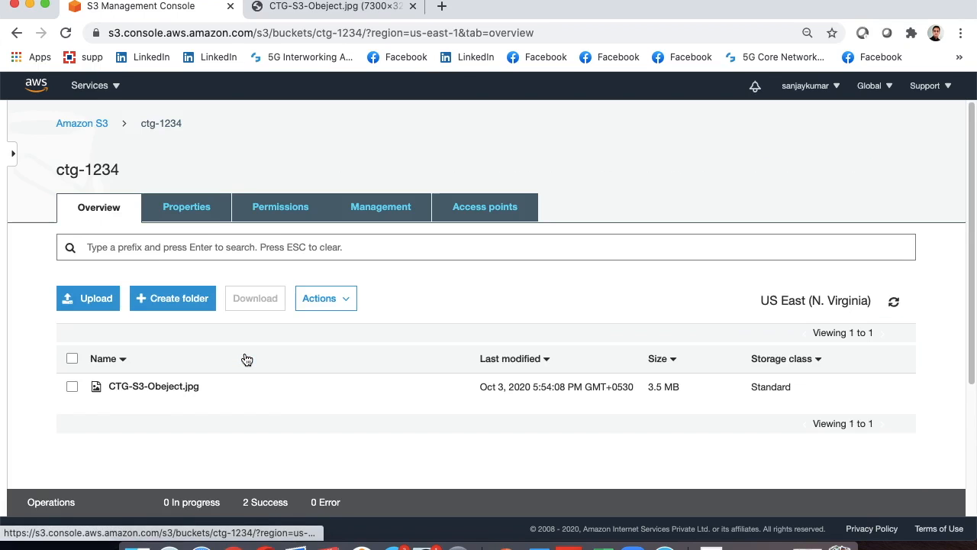
click(165, 392)
scroll(245, 392, down, 3)
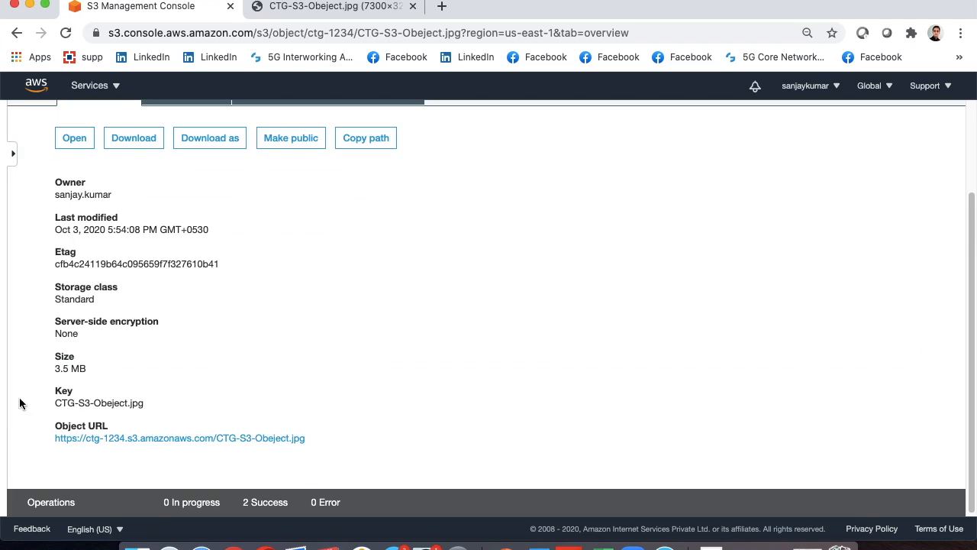
drag(305, 440, 45, 441)
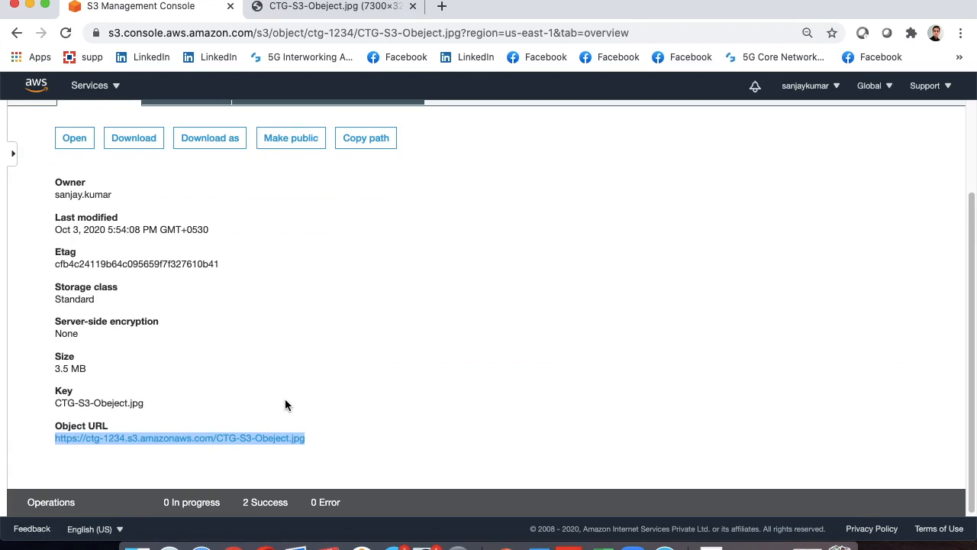
scroll(296, 133, up, 1)
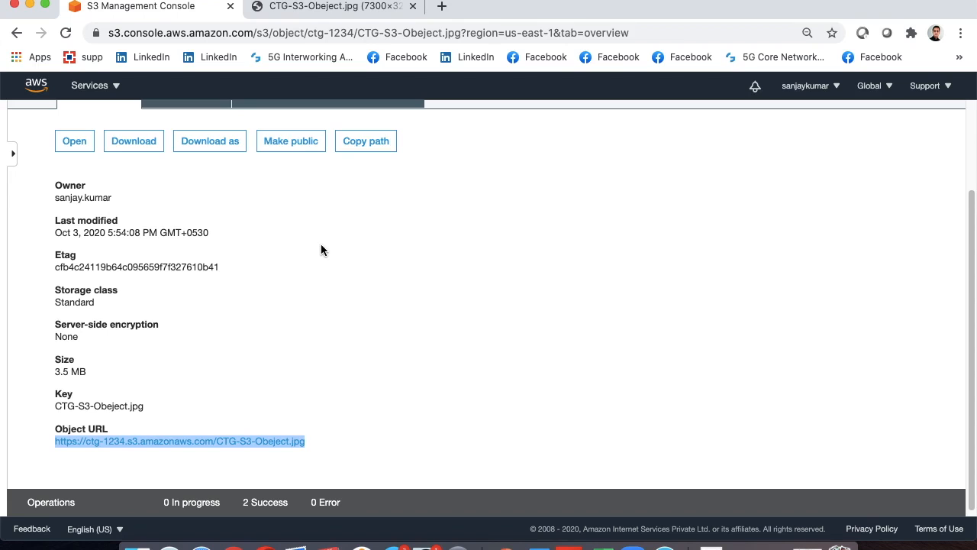
scroll(320, 250, up, 3)
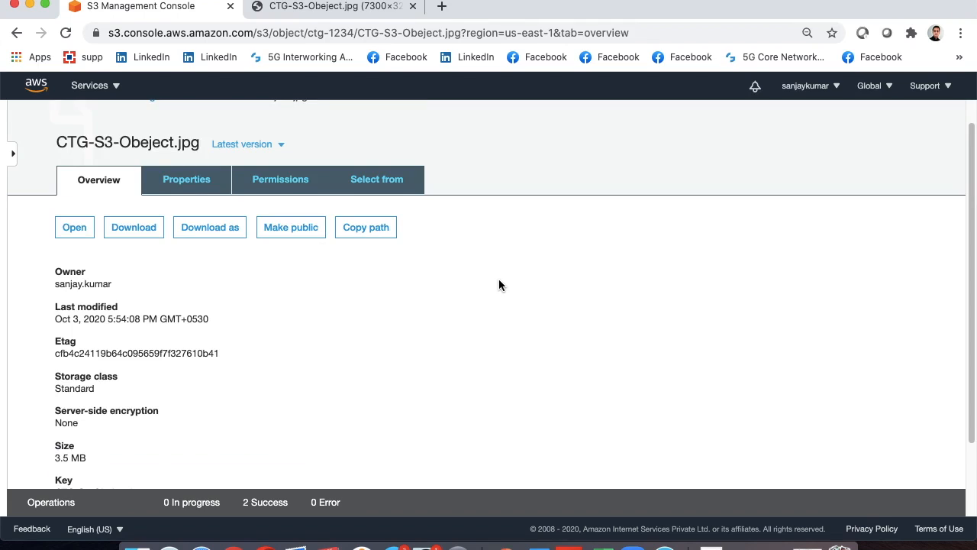
scroll(499, 285, up, 1)
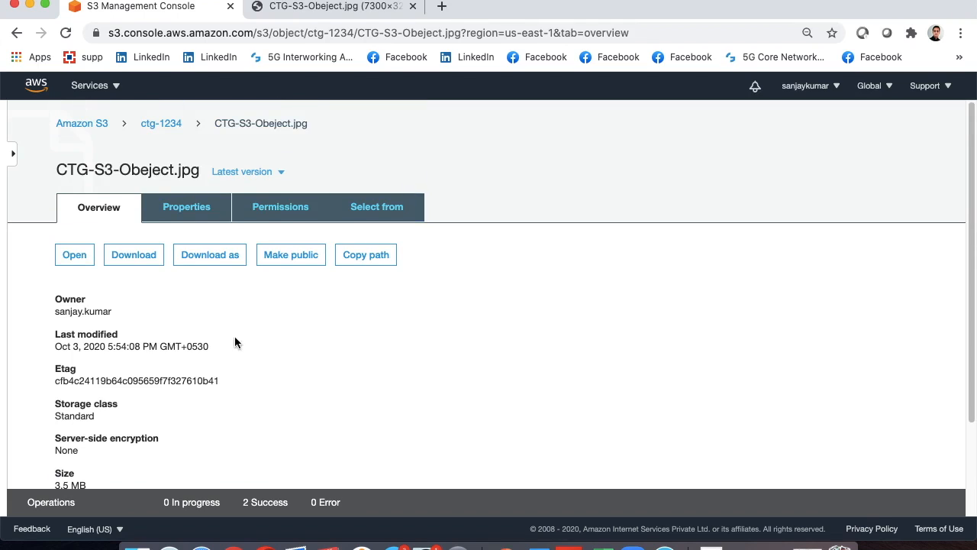
click(151, 126)
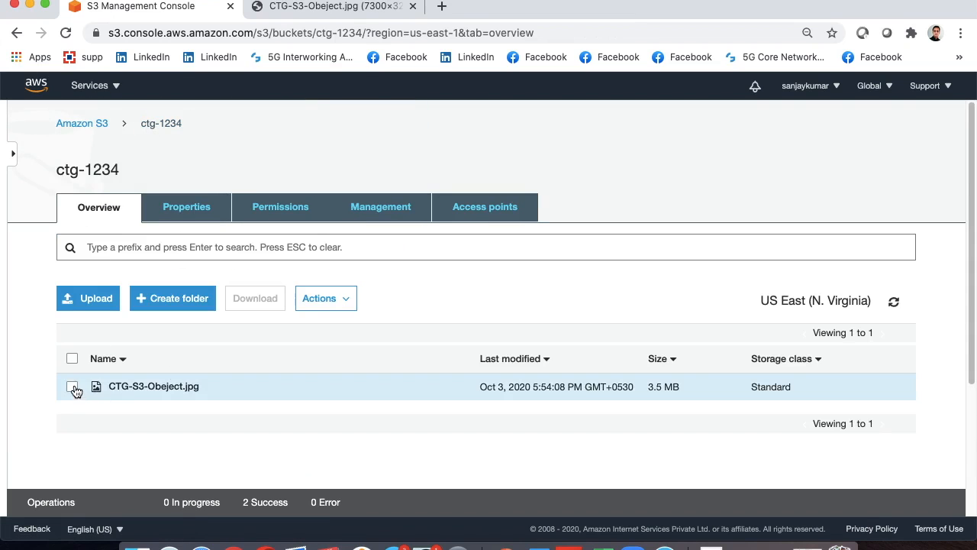
Step: Select CTG-S3-Obeject.jpg in ctg-1234 and look through its available actions as far as the Delete option, leaving the object in place
click(73, 388)
click(336, 299)
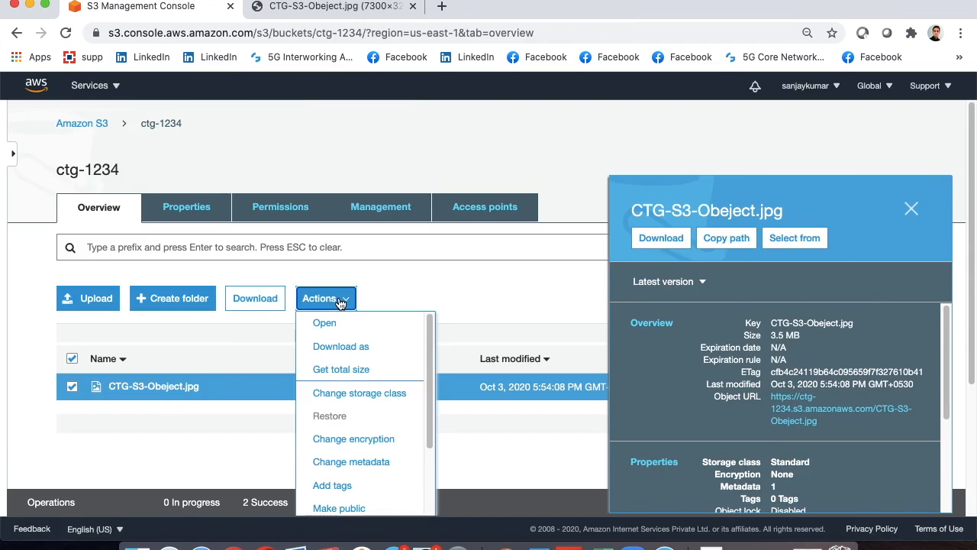
scroll(353, 397, down, 3)
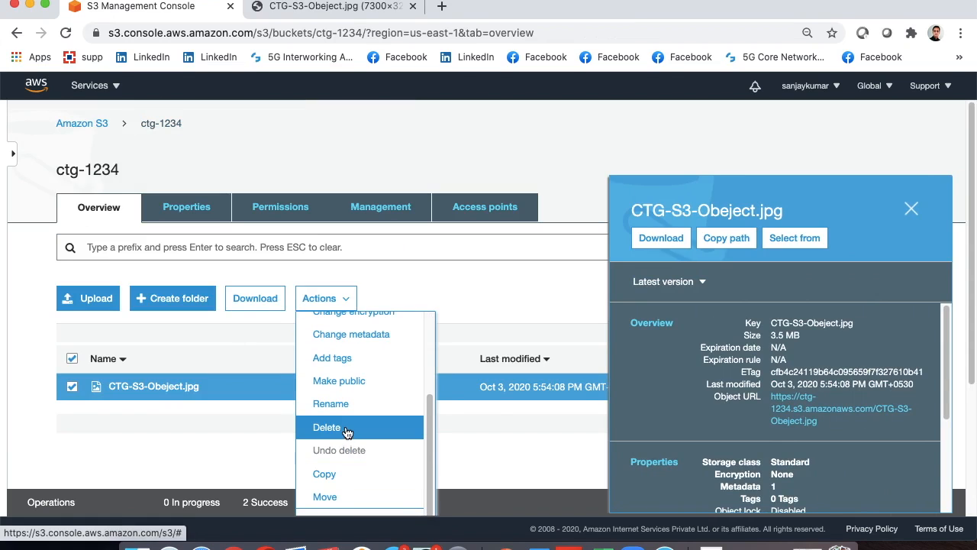
click(276, 452)
Step: Return to the S3 bucket list, delete the bucket ctg-1234 by confirming with its name ctg-1234, and close its details
click(86, 122)
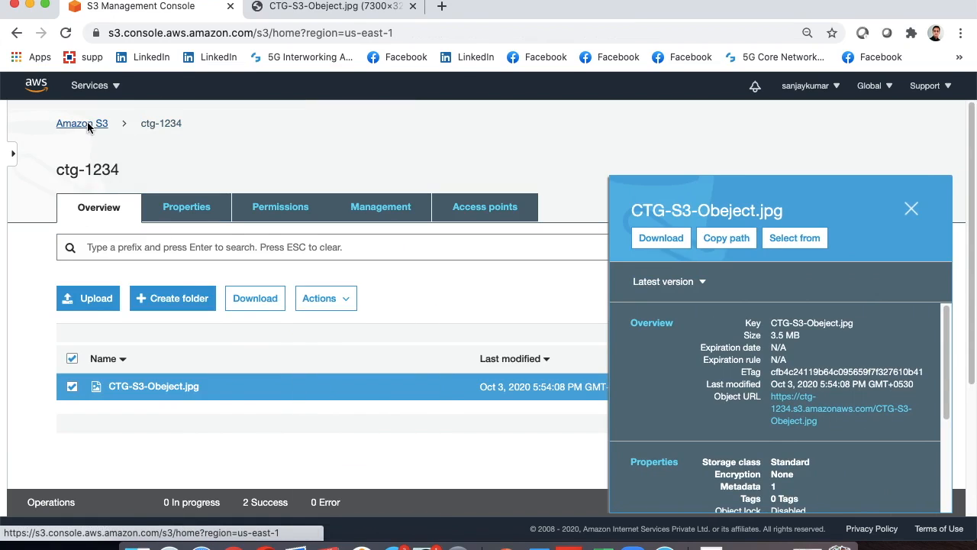
click(196, 350)
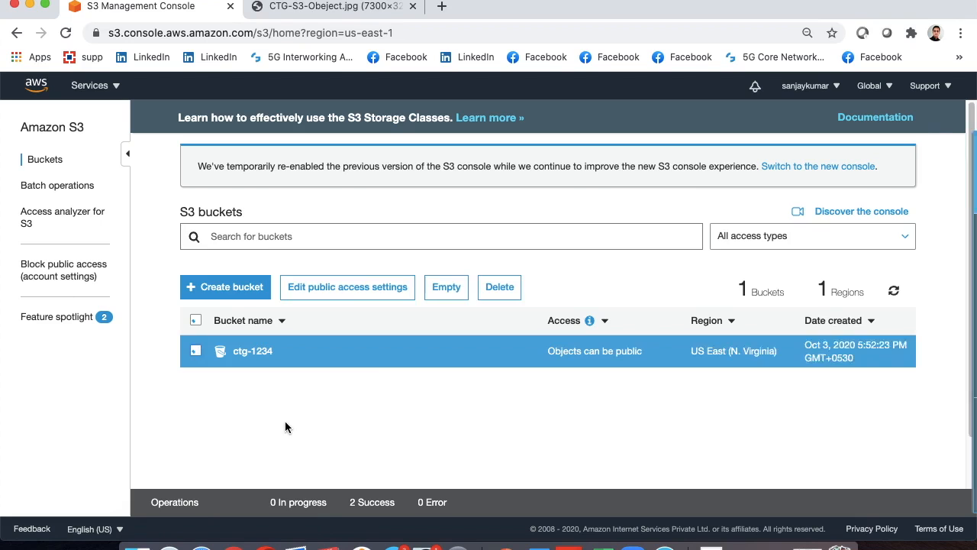
click(500, 294)
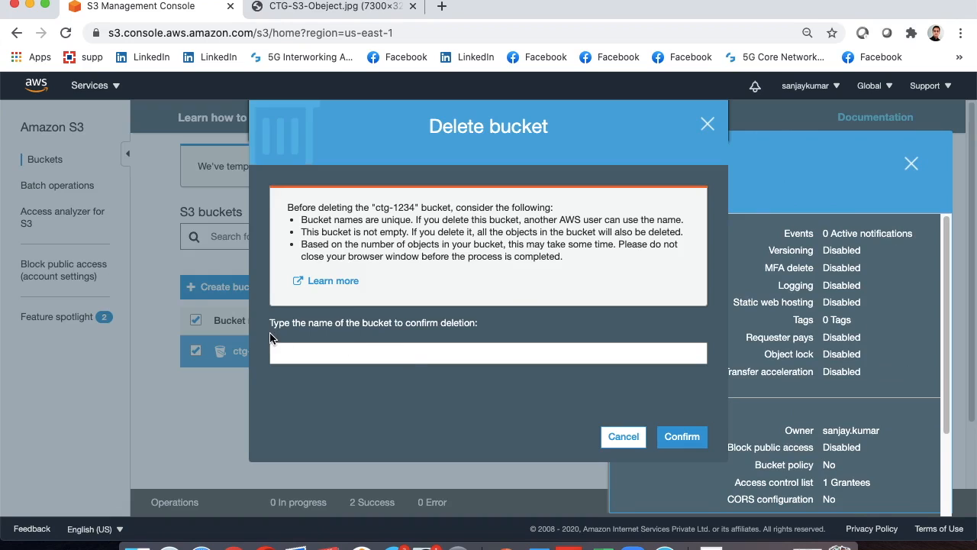
drag(270, 323, 472, 327)
click(444, 358)
text(ctg-1234)
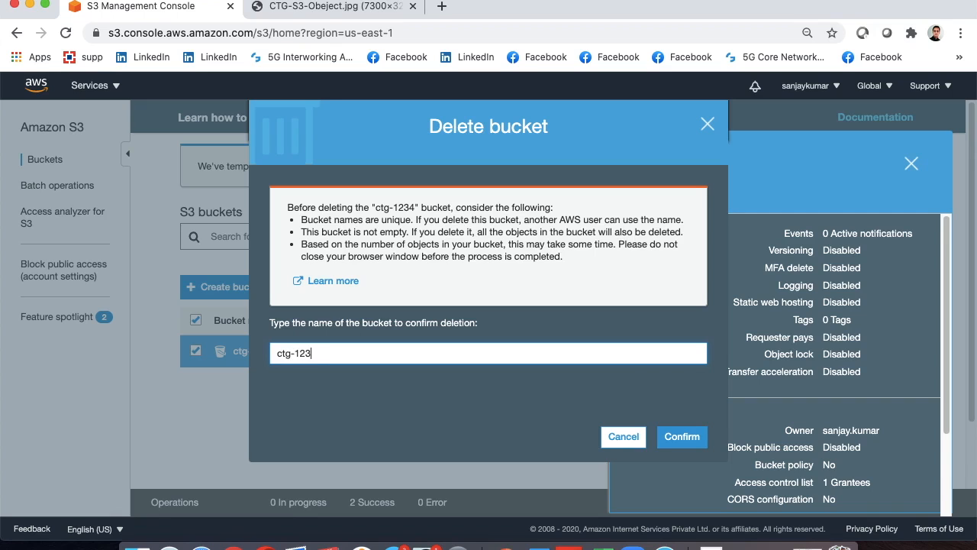
click(688, 438)
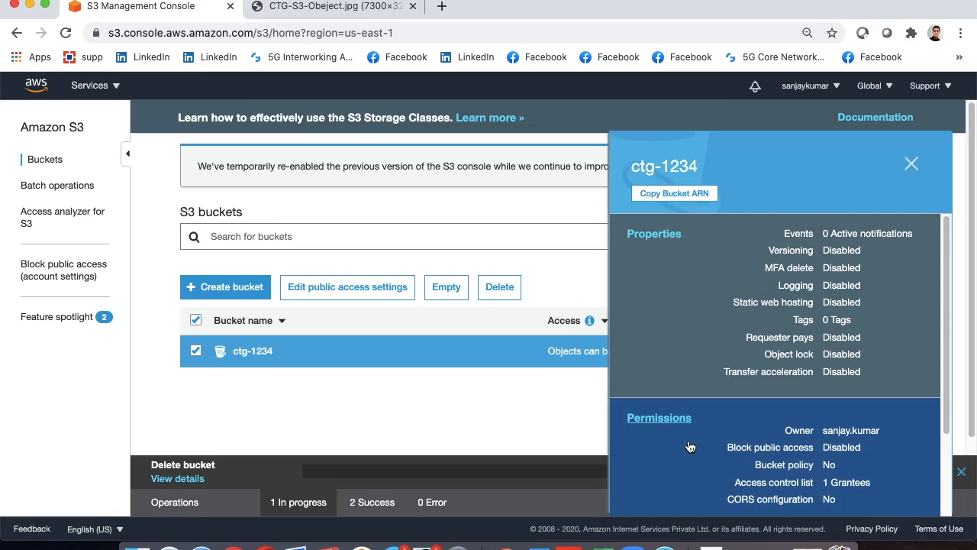
click(911, 166)
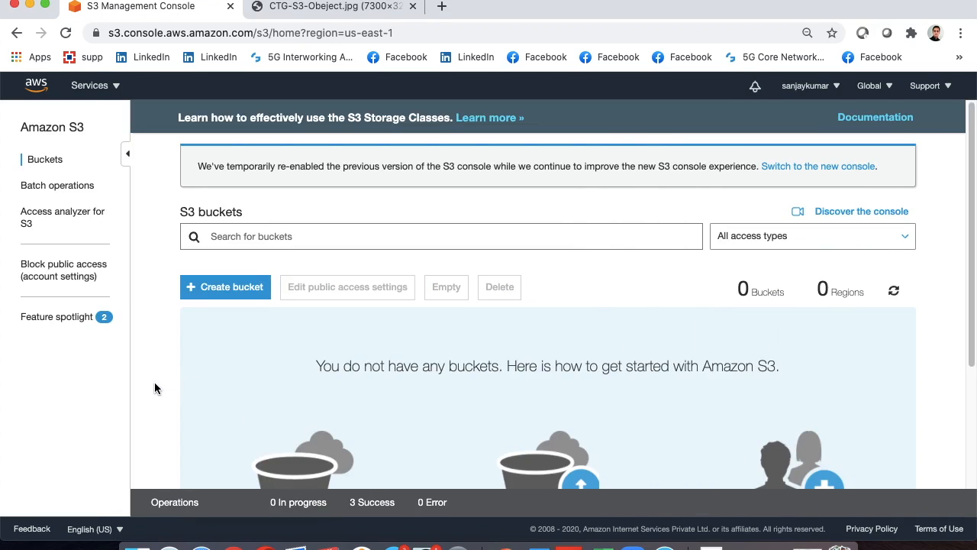